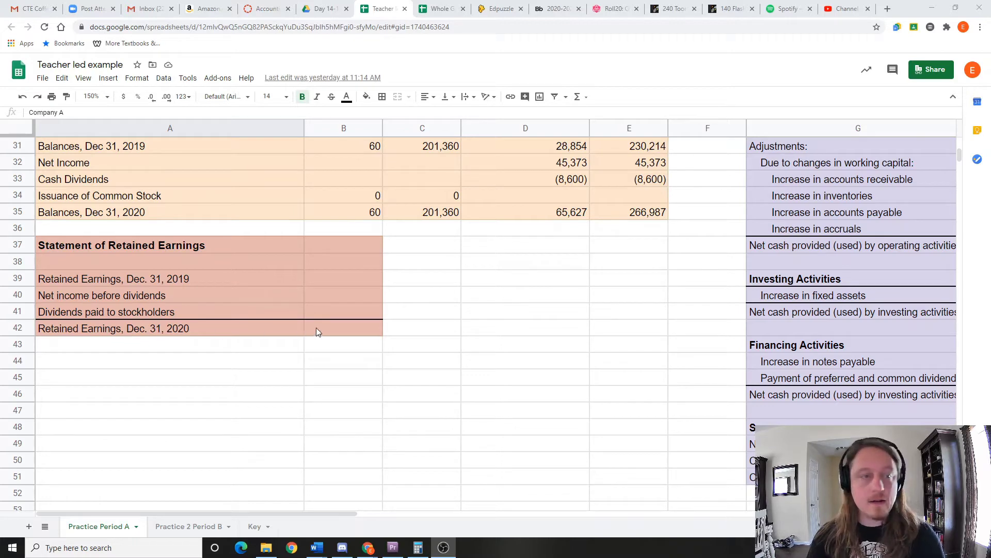
- Look up the prior retained earnings in K12 and enter 28,854 in B39
{"action": "left_click", "coordinate": [358, 281]}
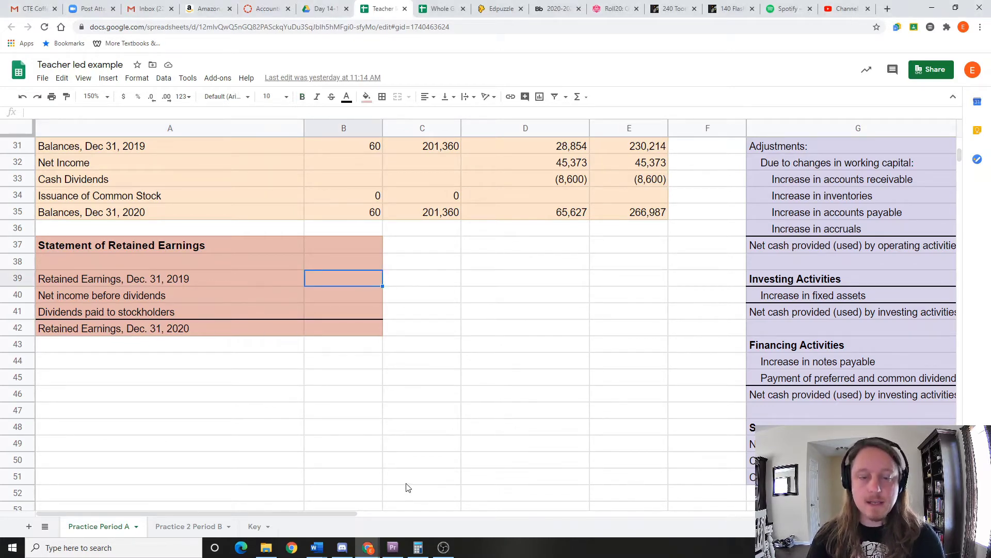
{"action": "left_click_drag", "start_coordinate": [351, 512], "coordinate": [618, 312]}
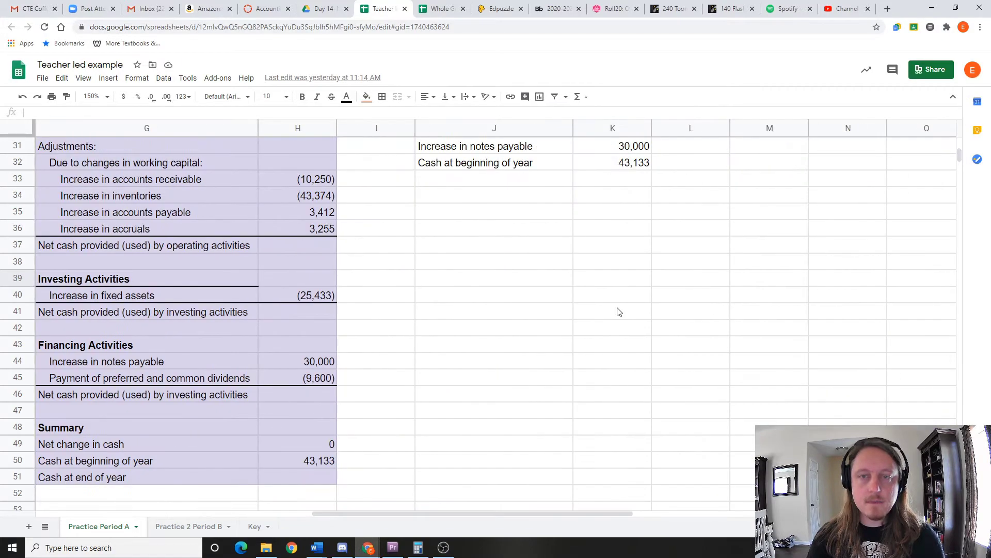
{"action": "scroll", "coordinate": [617, 311], "scroll_direction": "up", "scroll_amount": 10}
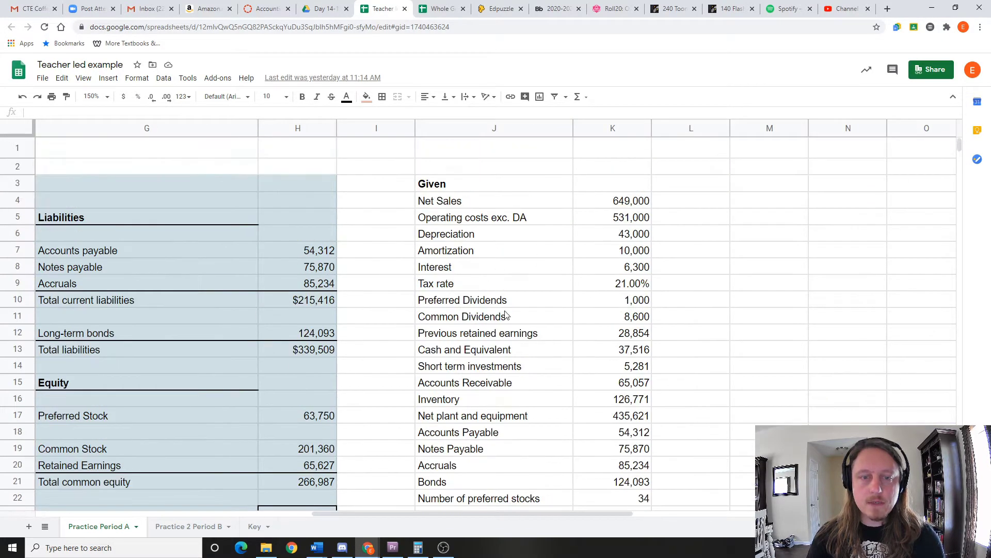
{"action": "left_click", "coordinate": [638, 337]}
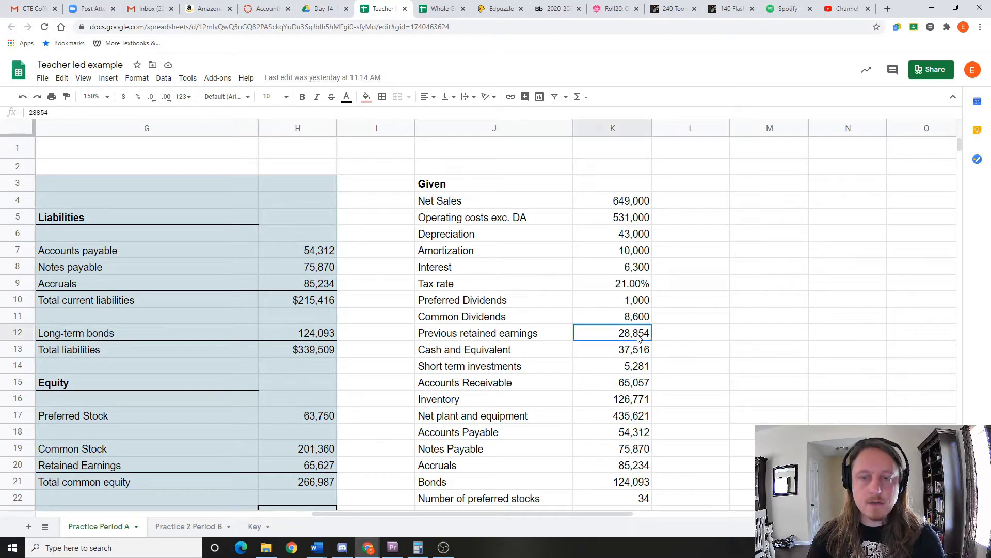
{"action": "left_click_drag", "start_coordinate": [597, 512], "coordinate": [272, 514]}
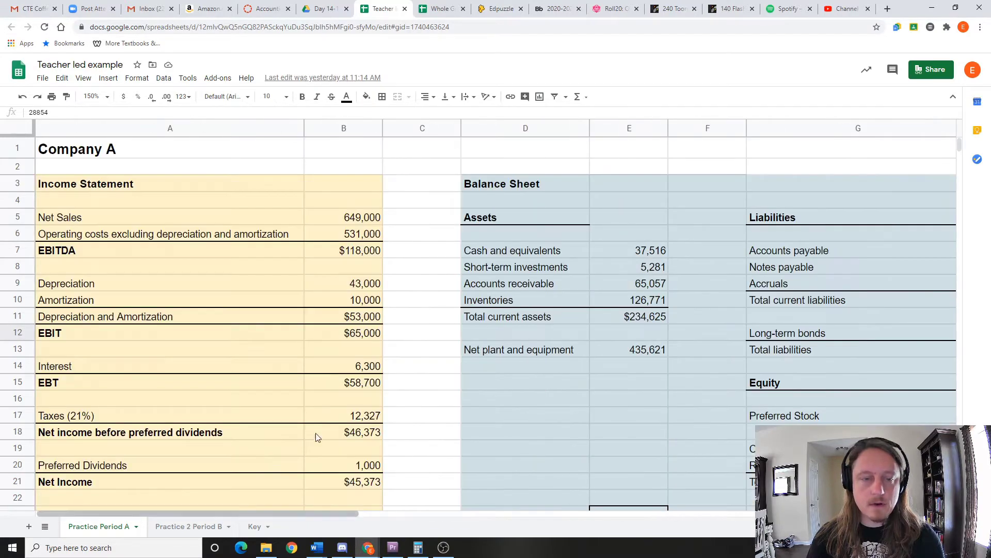
{"action": "scroll", "coordinate": [315, 381], "scroll_direction": "down", "scroll_amount": 10}
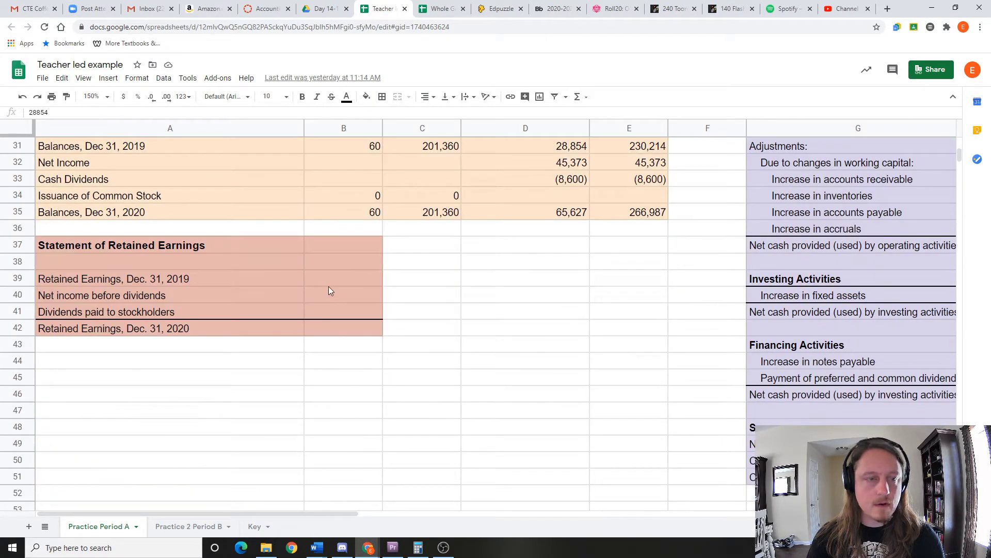
{"action": "left_click", "coordinate": [341, 279]}
{"action": "type", "text": "28"}
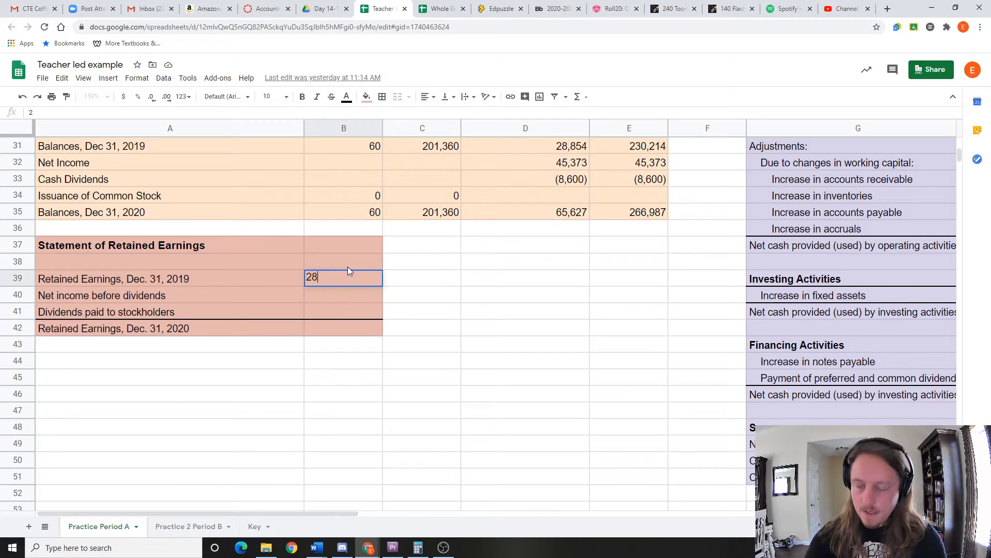
{"action": "type", "text": ",854"}
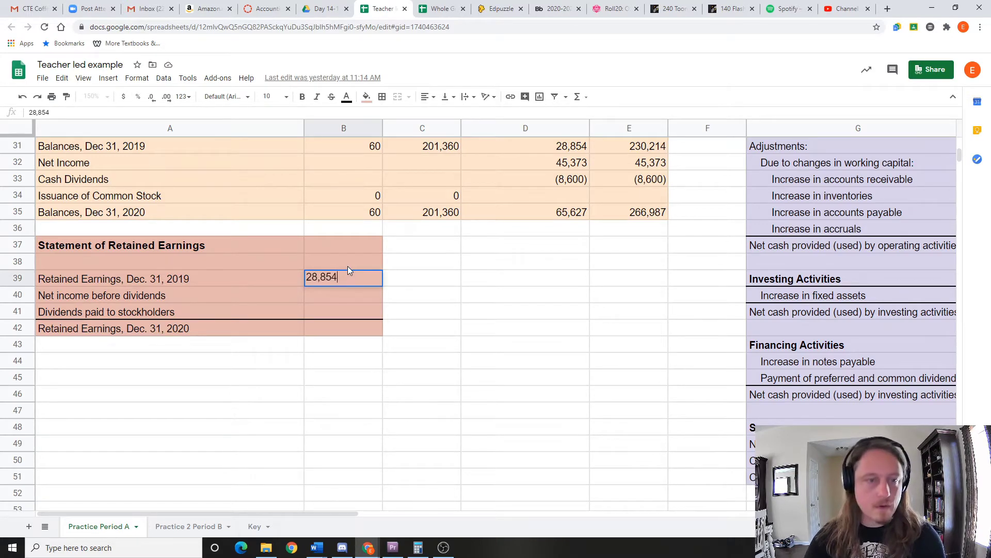
{"action": "key", "text": "Return"}
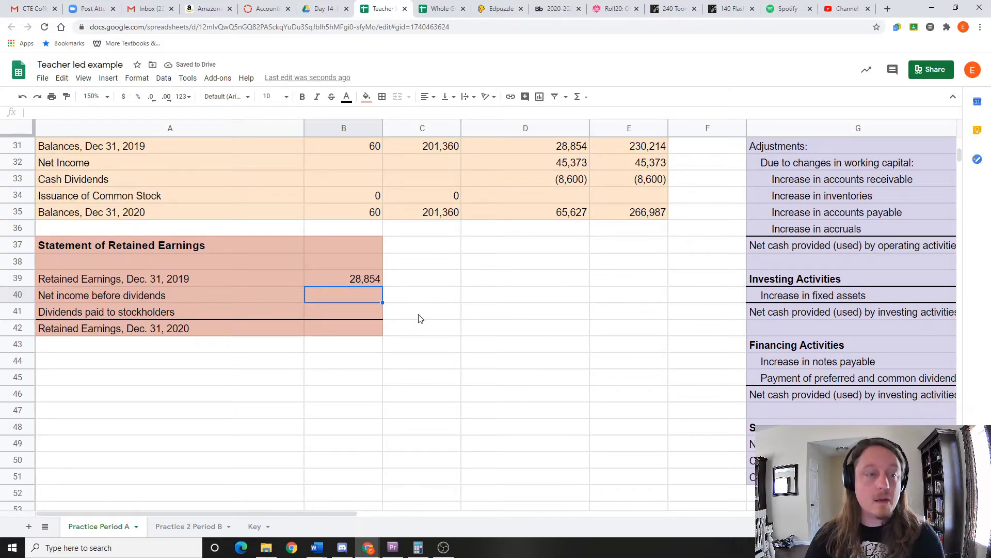
- Enter the net income before dividends figure in B40
{"action": "scroll", "coordinate": [431, 321], "scroll_direction": "up", "scroll_amount": 5}
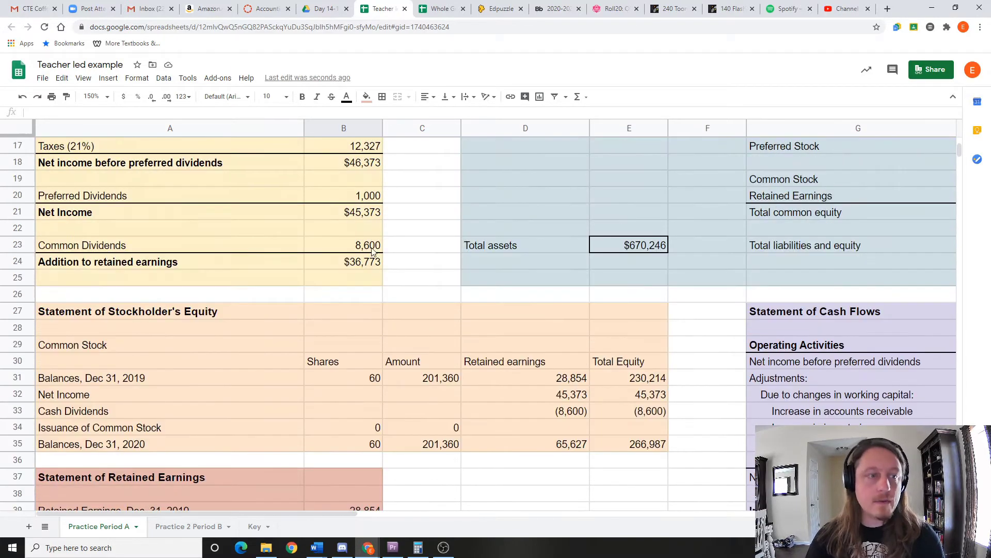
{"action": "scroll", "coordinate": [341, 252], "scroll_direction": "up", "scroll_amount": 1}
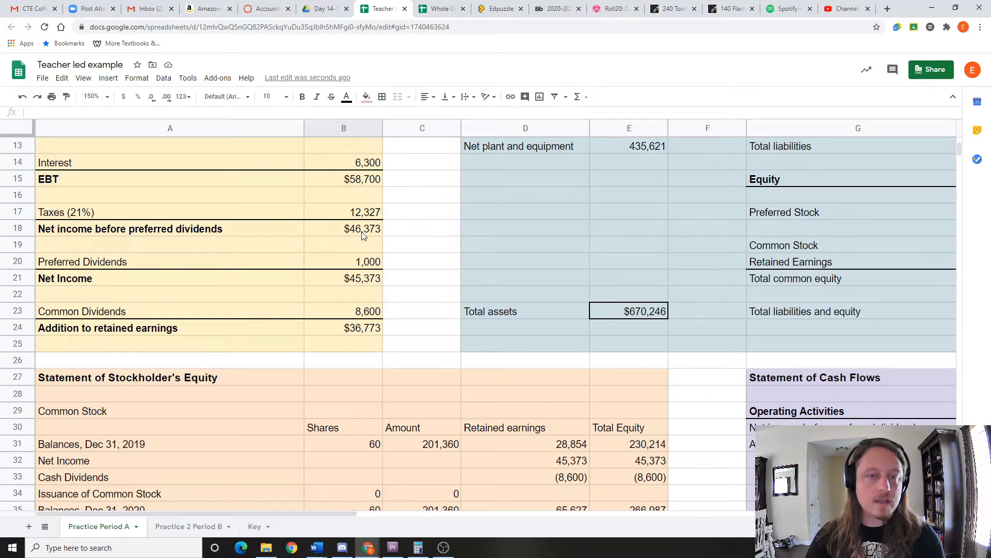
{"action": "scroll", "coordinate": [370, 236], "scroll_direction": "down", "scroll_amount": 1}
{"action": "scroll", "coordinate": [370, 236], "scroll_direction": "down", "scroll_amount": 3}
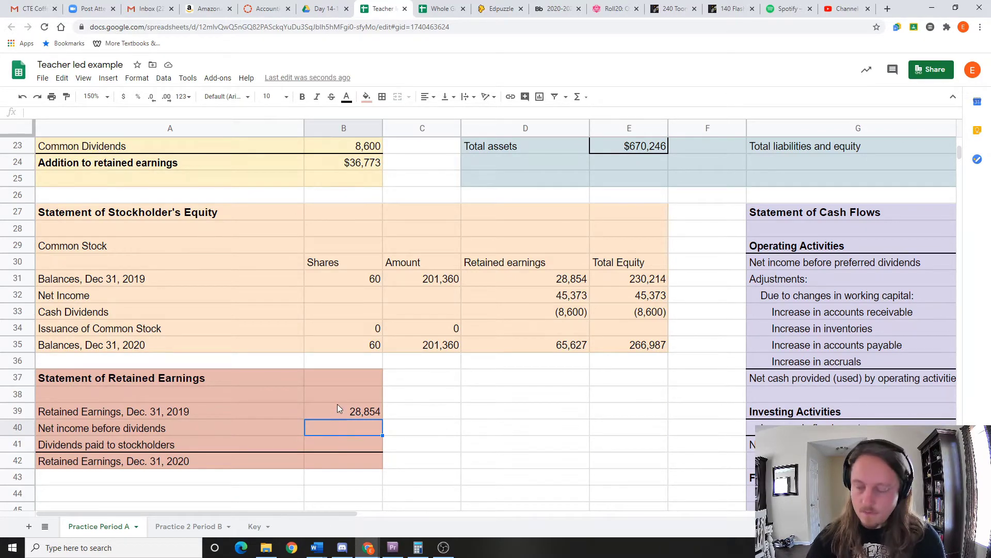
{"action": "type", "text": "46473"}
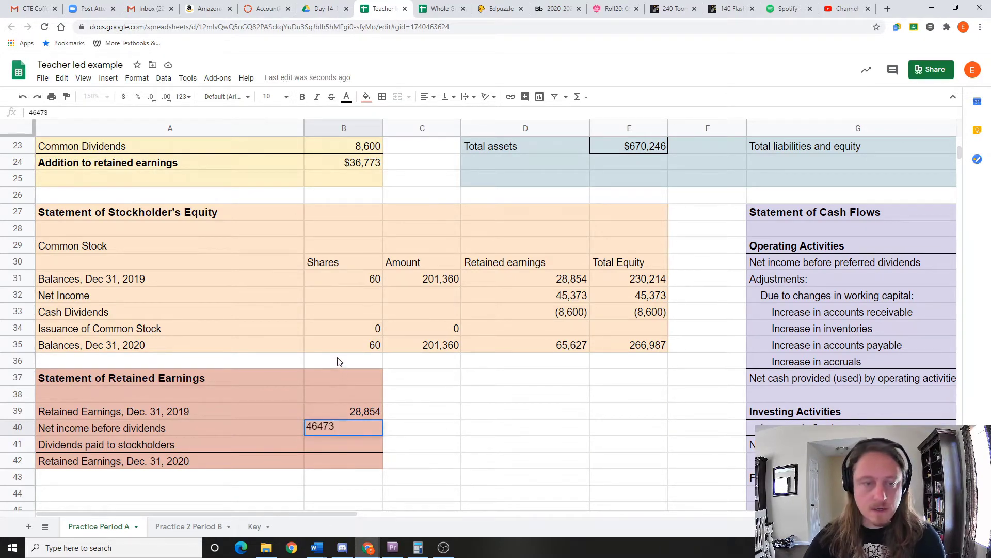
{"action": "key", "text": "Left"}
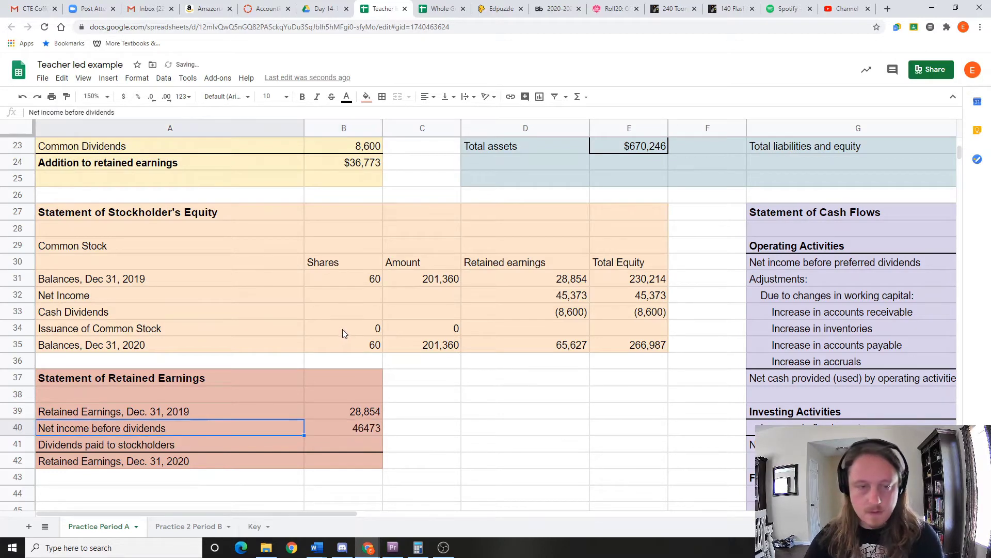
- Fix B40's mistyped digit so net income reads 46,373 instead of 46,473
{"action": "double_click", "coordinate": [361, 424]}
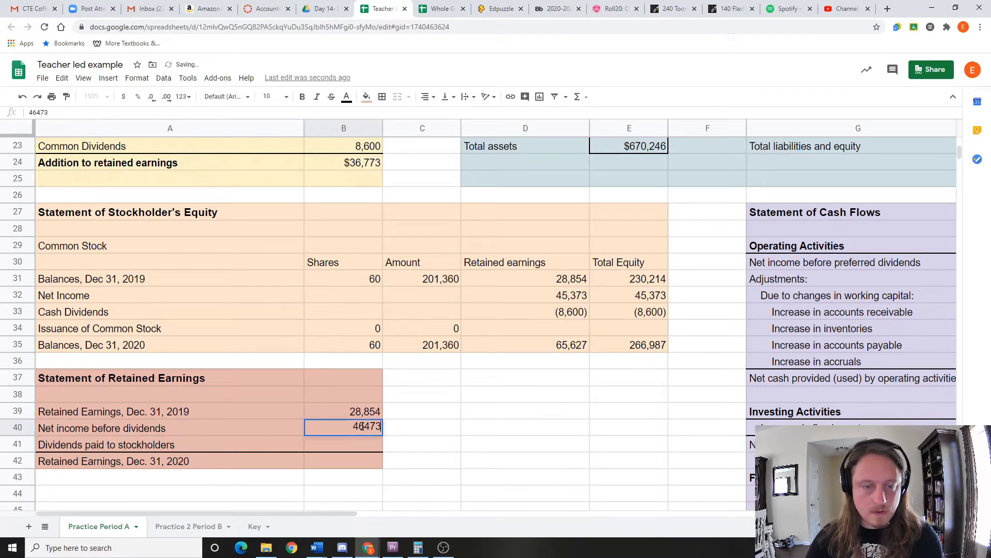
{"action": "key", "text": "Delete"}
{"action": "type", "text": "3"}
{"action": "key", "text": "Return"}
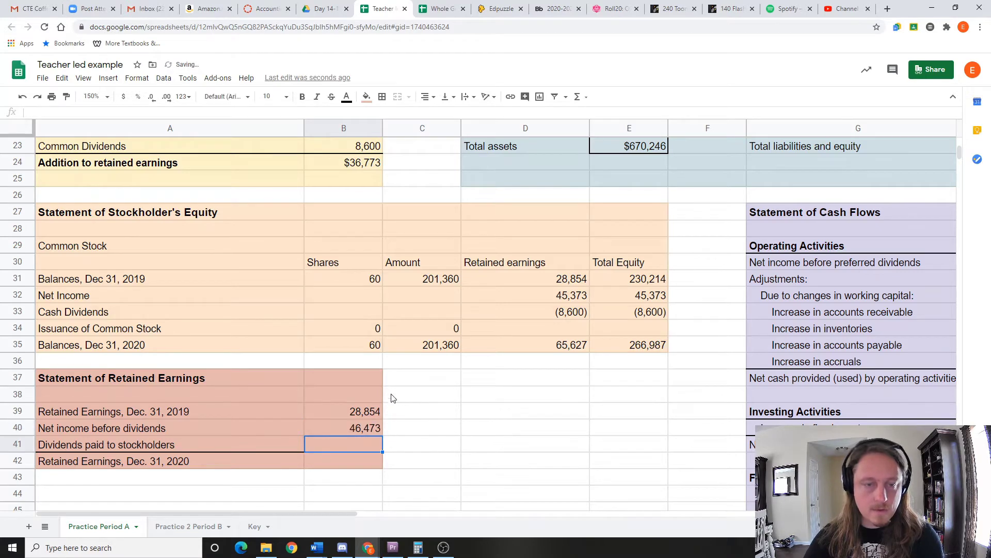
{"action": "scroll", "coordinate": [340, 280], "scroll_direction": "up", "scroll_amount": 3}
{"action": "scroll", "coordinate": [340, 280], "scroll_direction": "down", "scroll_amount": 3}
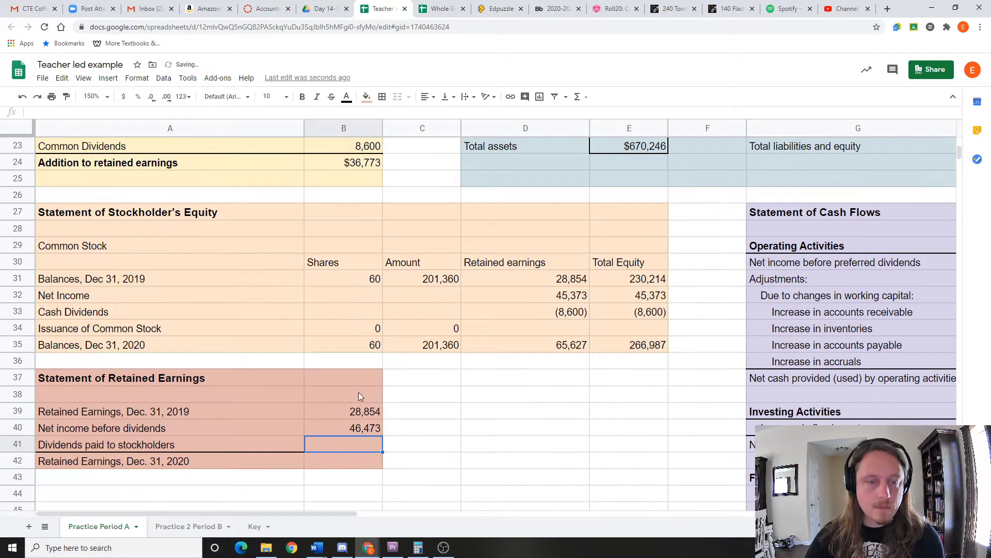
{"action": "left_click", "coordinate": [361, 427]}
{"action": "double_click", "coordinate": [370, 427]}
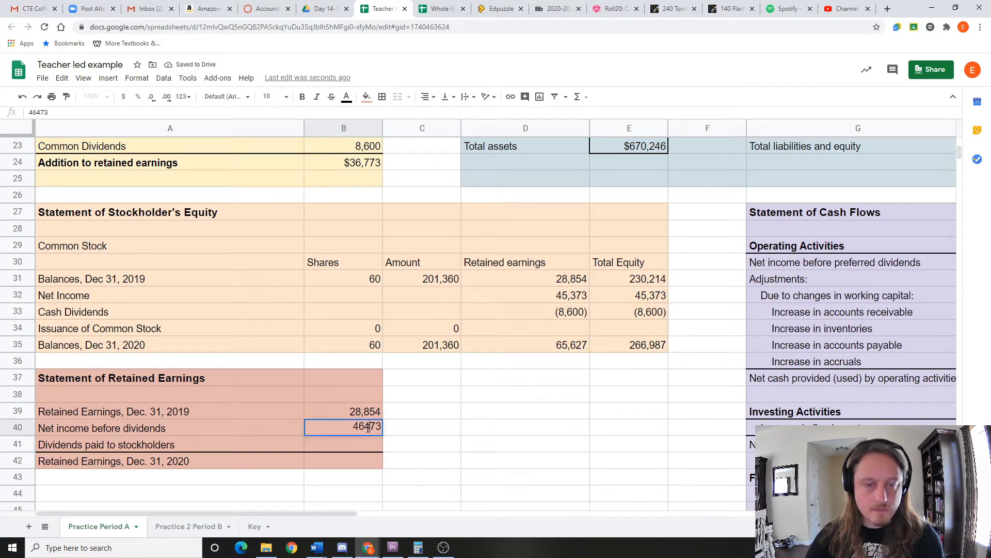
{"action": "key", "text": "BackSpace"}
{"action": "type", "text": "3"}
{"action": "key", "text": "Return"}
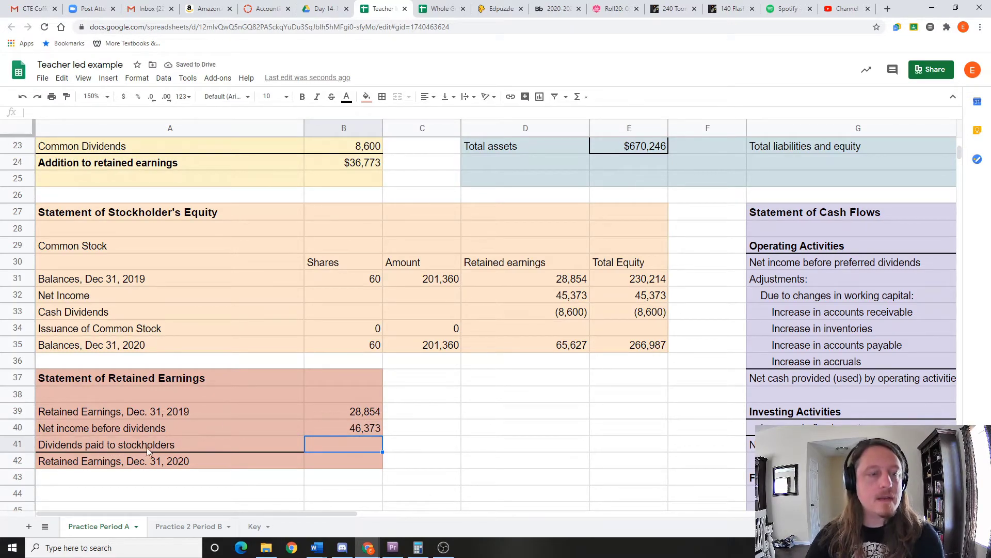
{"action": "scroll", "coordinate": [230, 404], "scroll_direction": "up", "scroll_amount": 3}
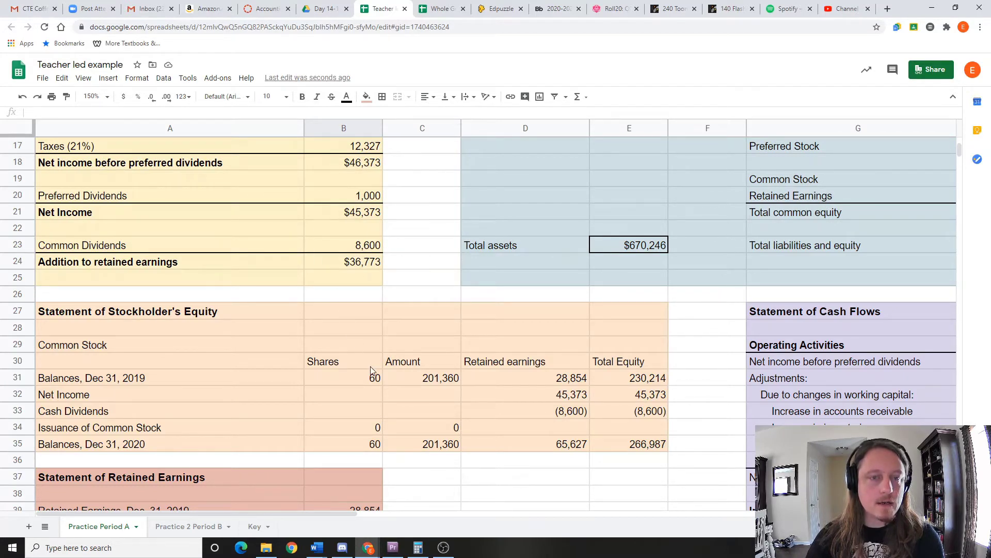
- Enter =B23+B20 in B41 so total dividends show 9,600
{"action": "scroll", "coordinate": [371, 370], "scroll_direction": "down", "scroll_amount": 3}
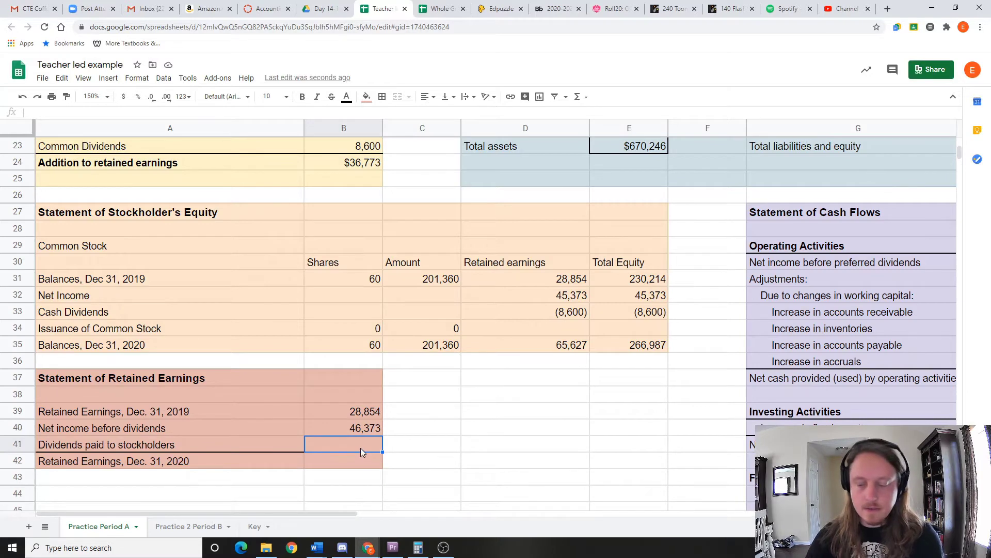
{"action": "type", "text": "="}
{"action": "scroll", "coordinate": [362, 402], "scroll_direction": "up", "scroll_amount": 1}
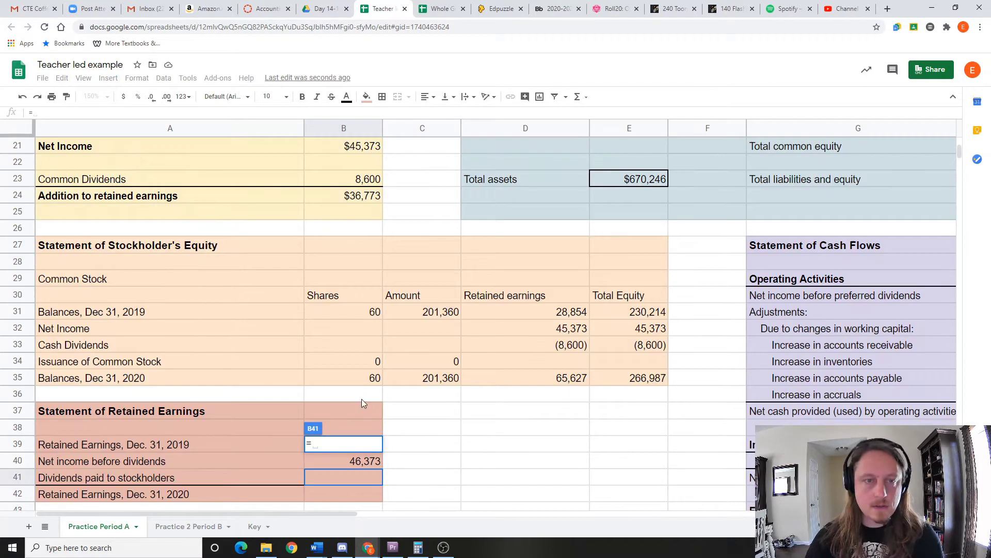
{"action": "left_click", "coordinate": [378, 181]}
{"action": "scroll", "coordinate": [384, 206], "scroll_direction": "up", "scroll_amount": 3}
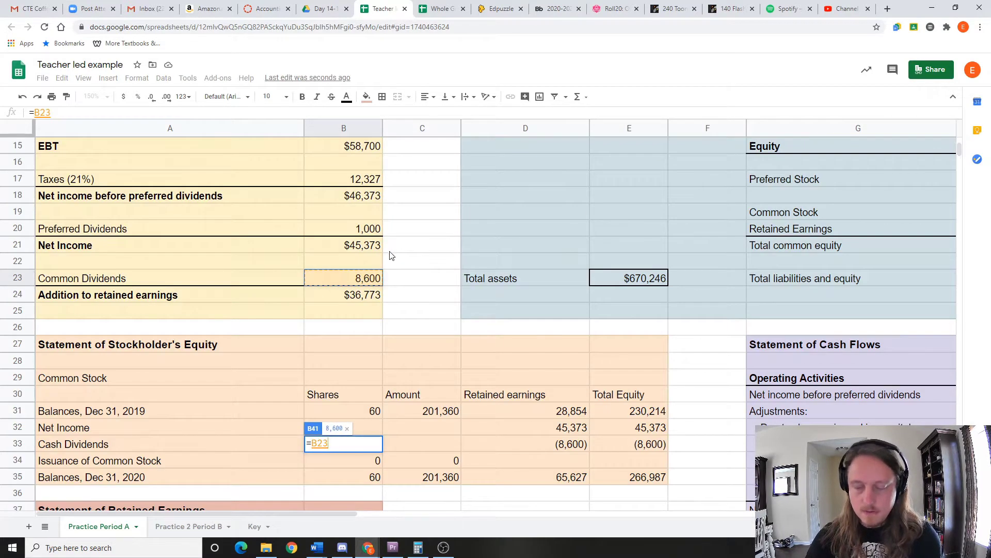
{"action": "type", "text": "+"}
{"action": "left_click", "coordinate": [380, 231]}
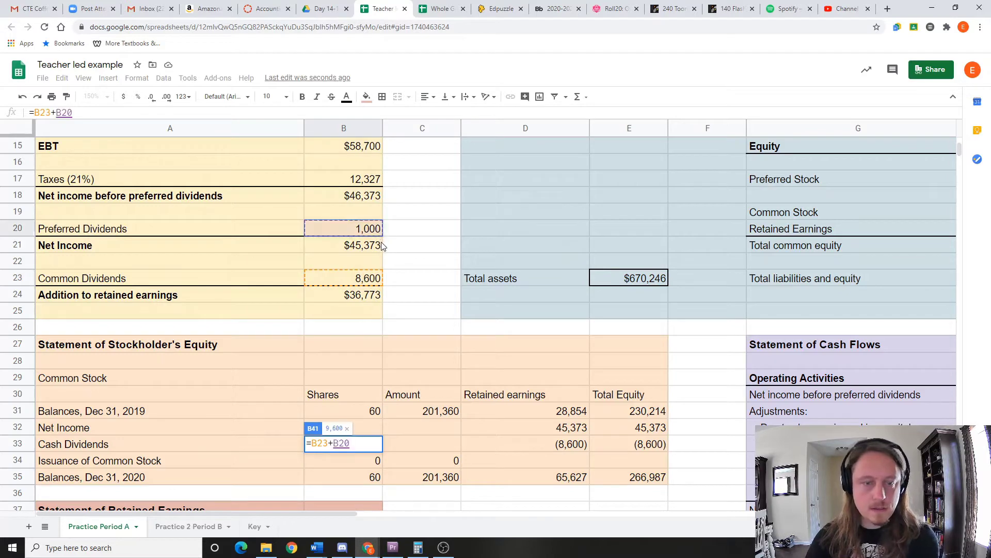
{"action": "key", "text": "Return"}
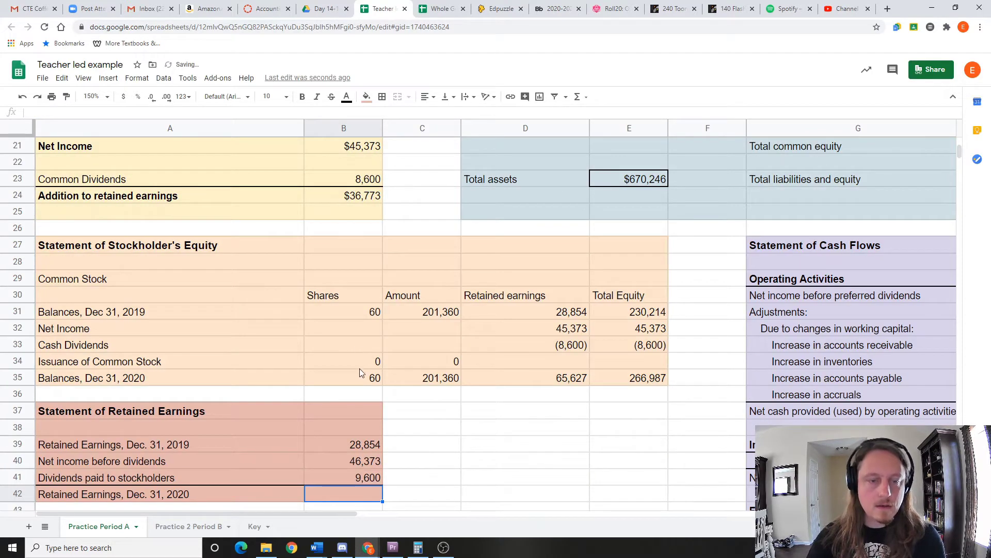
- Reselect B41 and start editing its formula in the formula bar
{"action": "scroll", "coordinate": [357, 382], "scroll_direction": "down", "scroll_amount": 1}
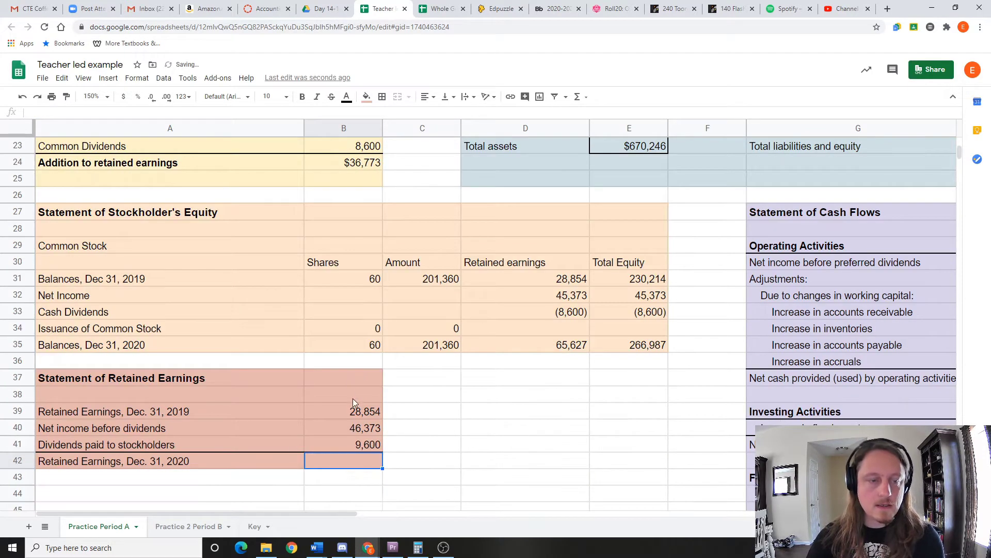
{"action": "left_click", "coordinate": [361, 445]}
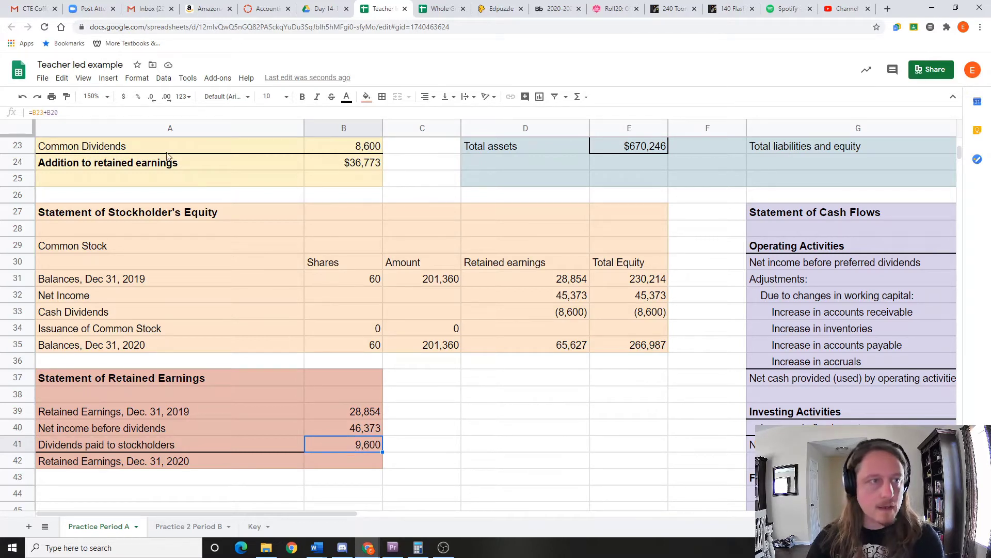
{"action": "left_click", "coordinate": [32, 113]}
- Rewrite the dividends formula in B41 as =-(B23+B20)
{"action": "type", "text": "-"}
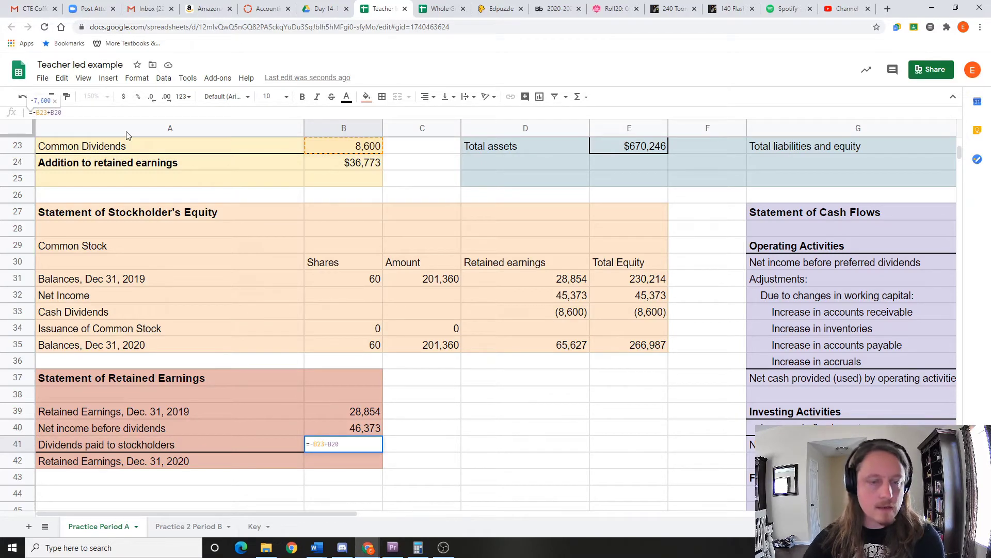
{"action": "key", "text": "Return"}
{"action": "left_click", "coordinate": [370, 449]}
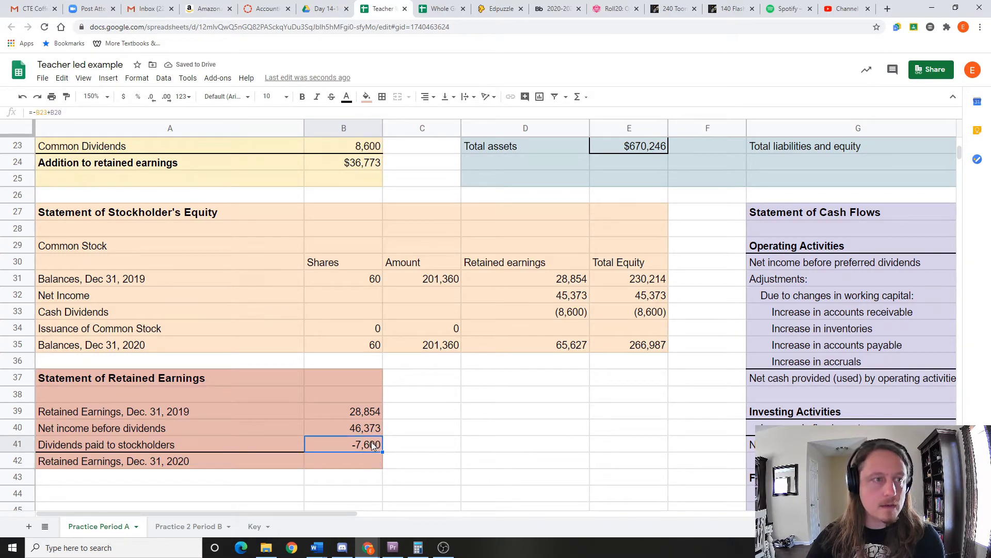
{"action": "double_click", "coordinate": [371, 442]}
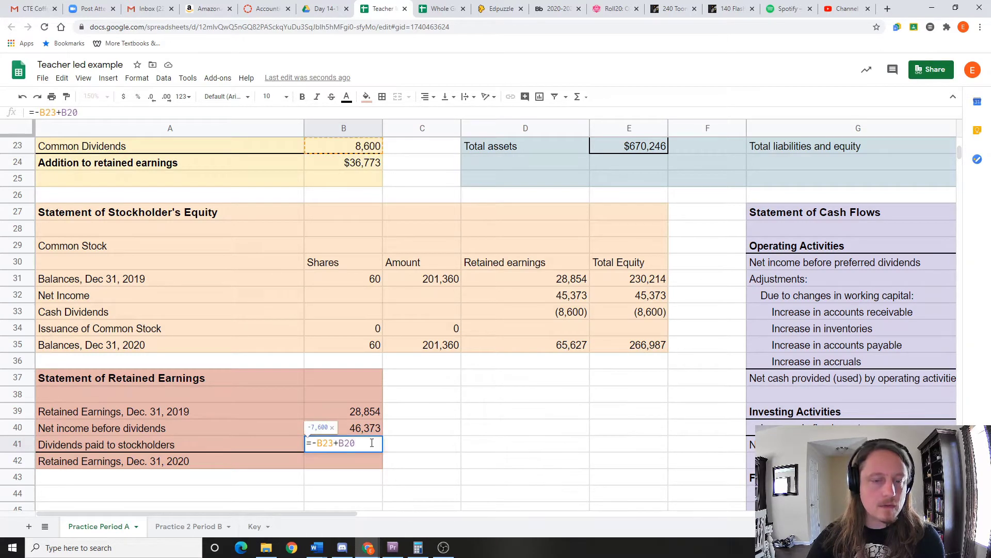
{"action": "left_click", "coordinate": [319, 443]}
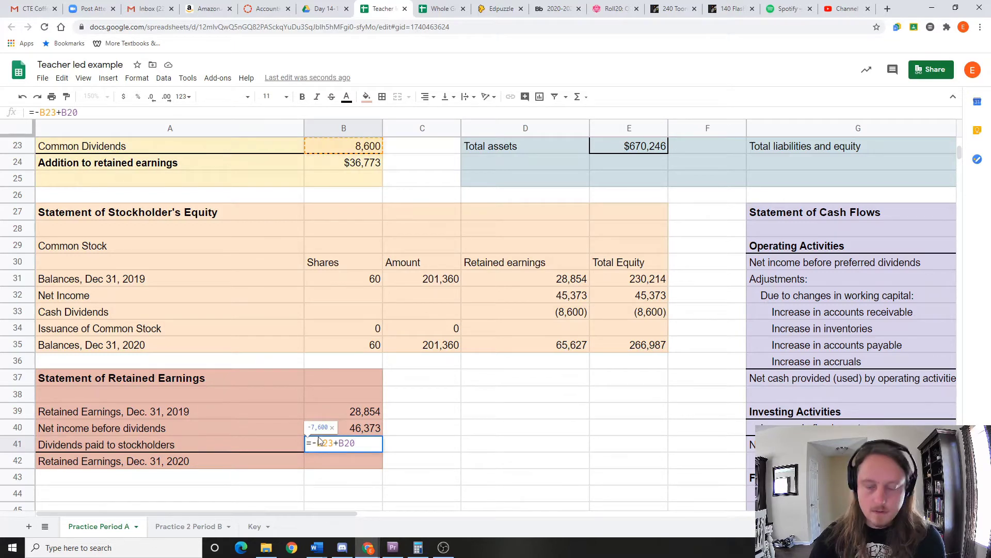
{"action": "type", "text": "("}
{"action": "key", "text": "End"}
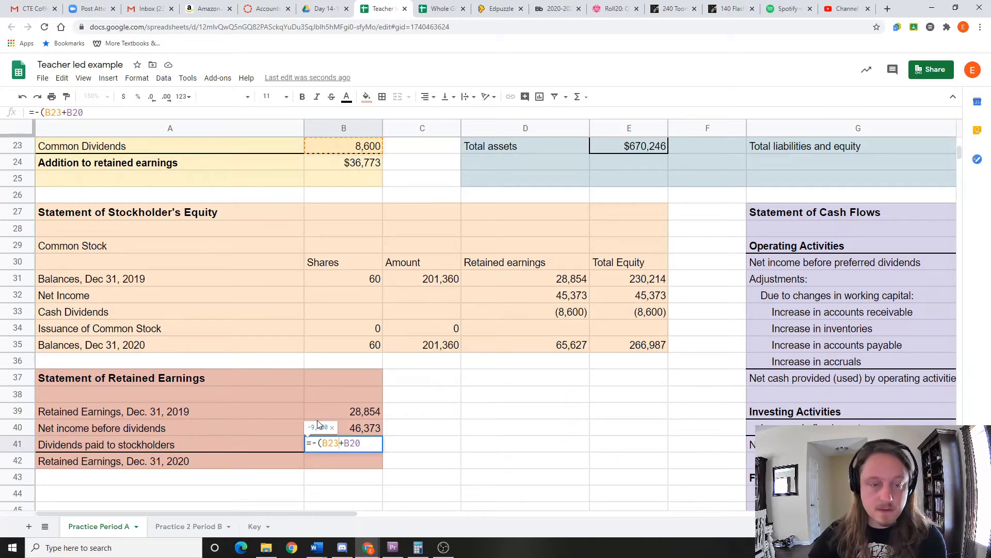
{"action": "type", "text": ")"}
{"action": "key", "text": "Return"}
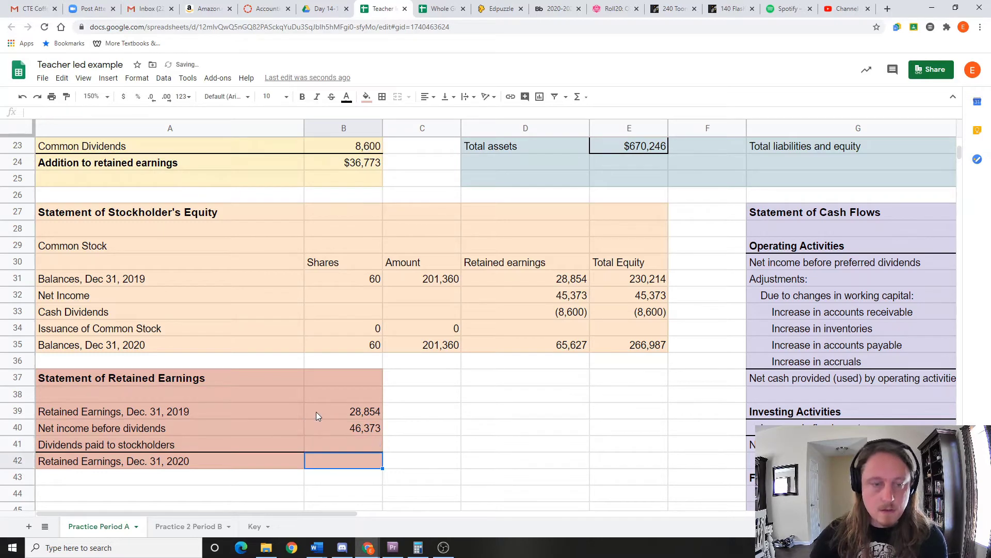
- Format B41 as Financial with no decimal places
{"action": "left_click", "coordinate": [364, 443]}
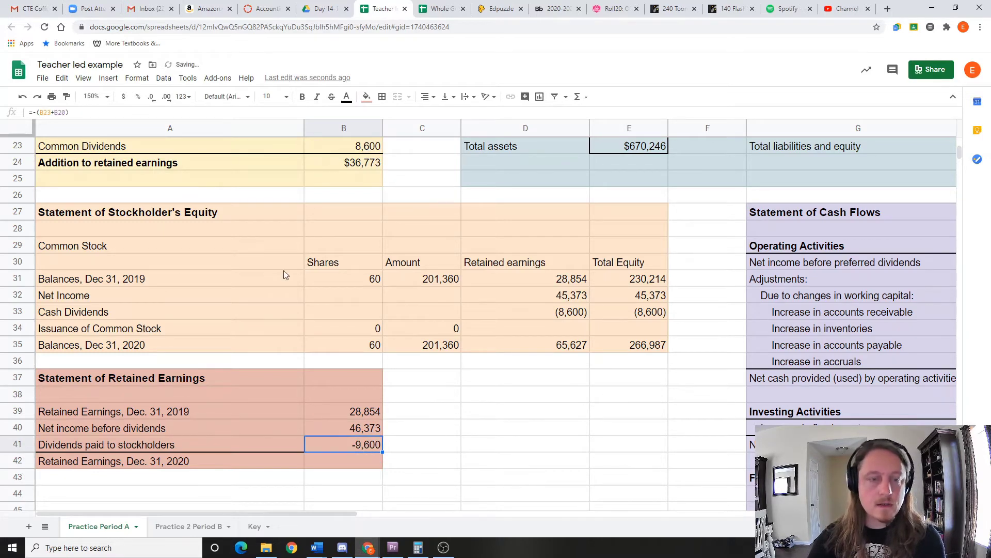
{"action": "left_click", "coordinate": [182, 96]}
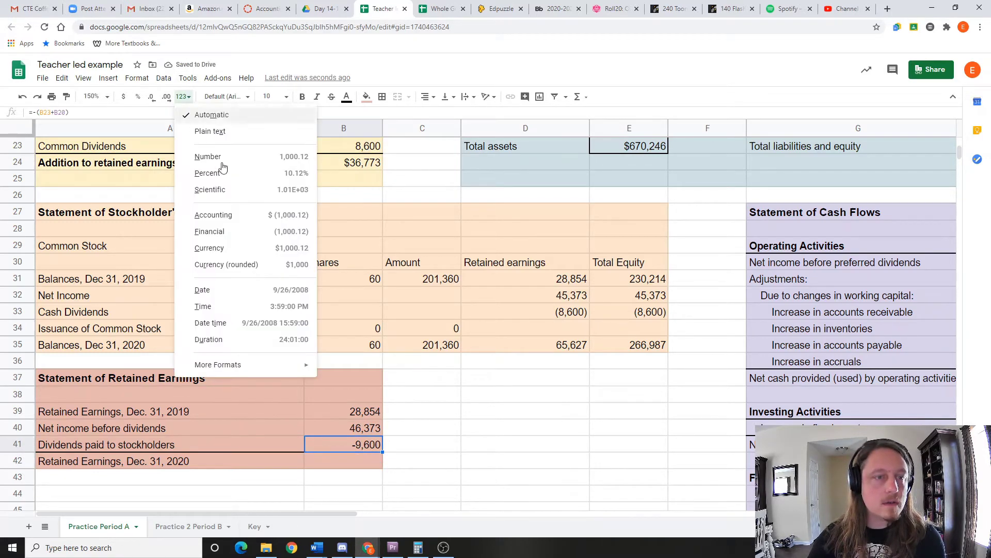
{"action": "left_click", "coordinate": [230, 231]}
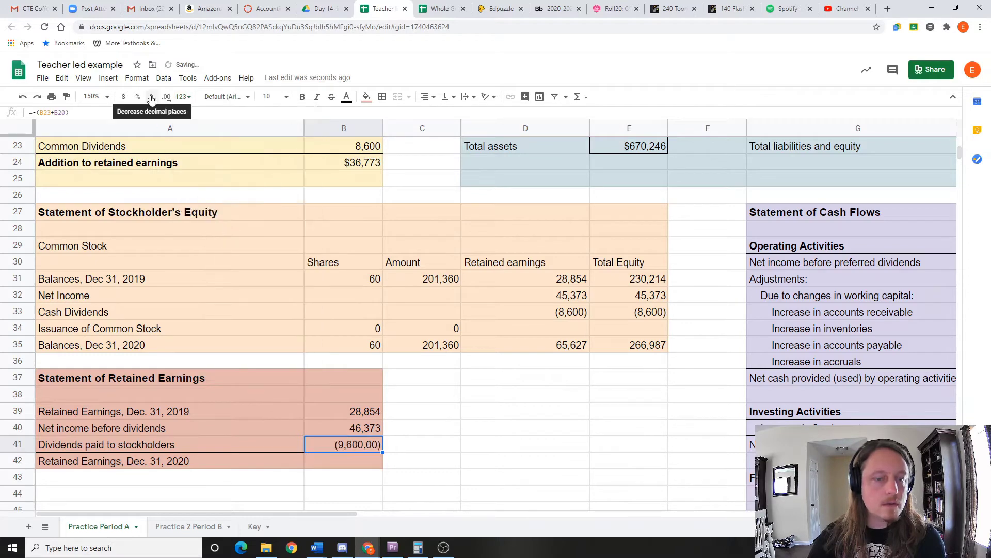
{"action": "left_click", "coordinate": [152, 96]}
{"action": "left_click", "coordinate": [152, 96]}
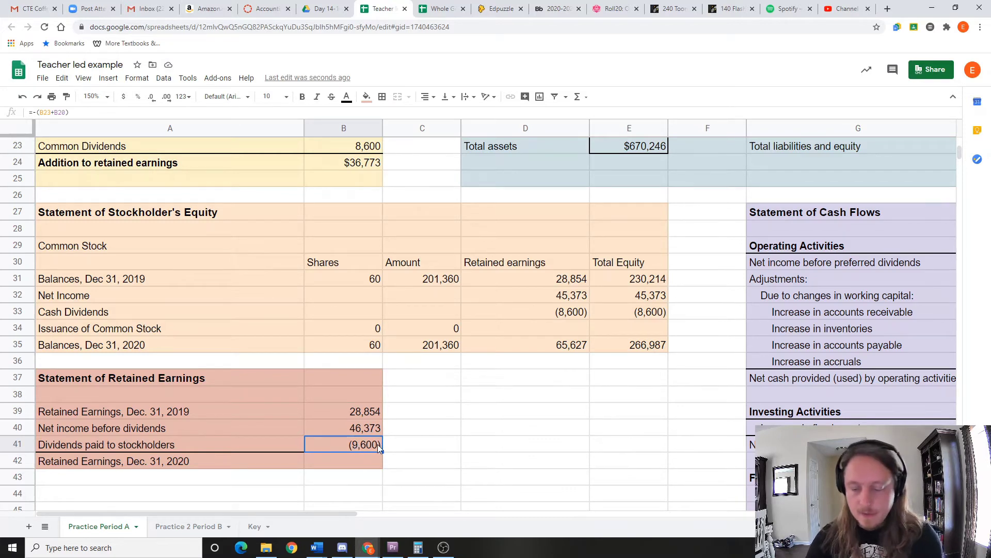
- Re-enter B41 as the dividends sum =B23+B20
{"action": "type", "text": "="}
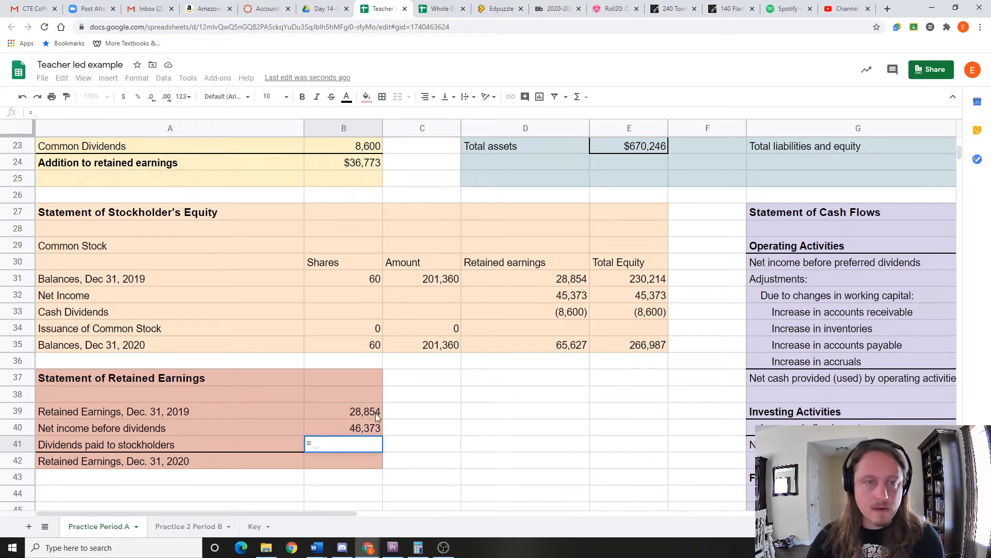
{"action": "scroll", "coordinate": [361, 212], "scroll_direction": "up", "scroll_amount": 2}
{"action": "left_click", "coordinate": [361, 212]}
{"action": "type", "text": "+"}
{"action": "left_click", "coordinate": [367, 163]}
{"action": "key", "text": "Return"}
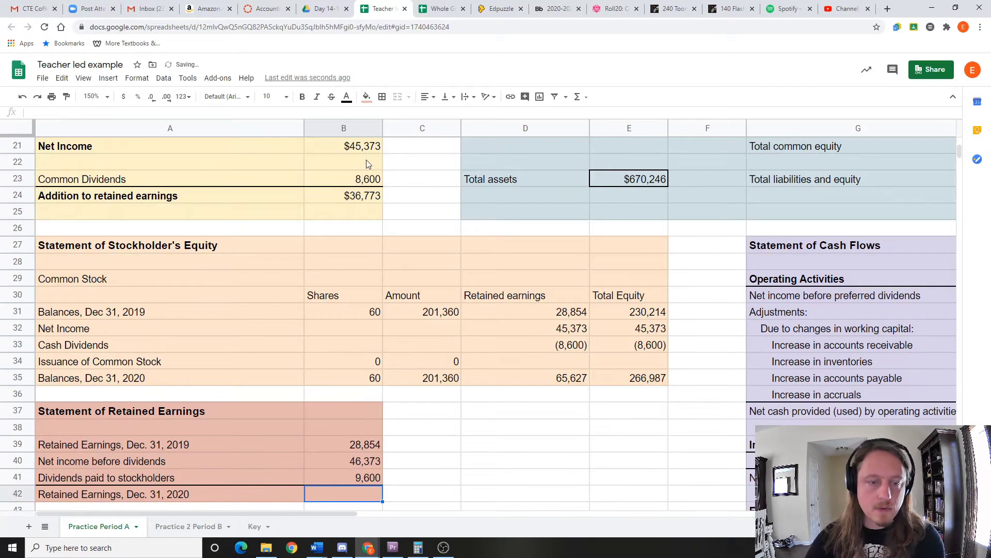
- Negate B41's formula with a leading minus sign
{"action": "left_click", "coordinate": [370, 479]}
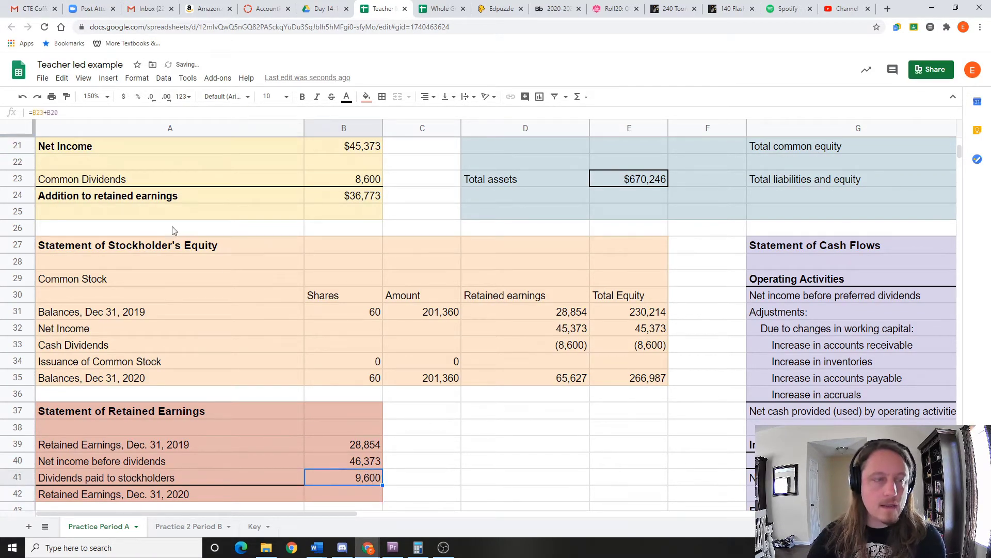
{"action": "double_click", "coordinate": [368, 483]}
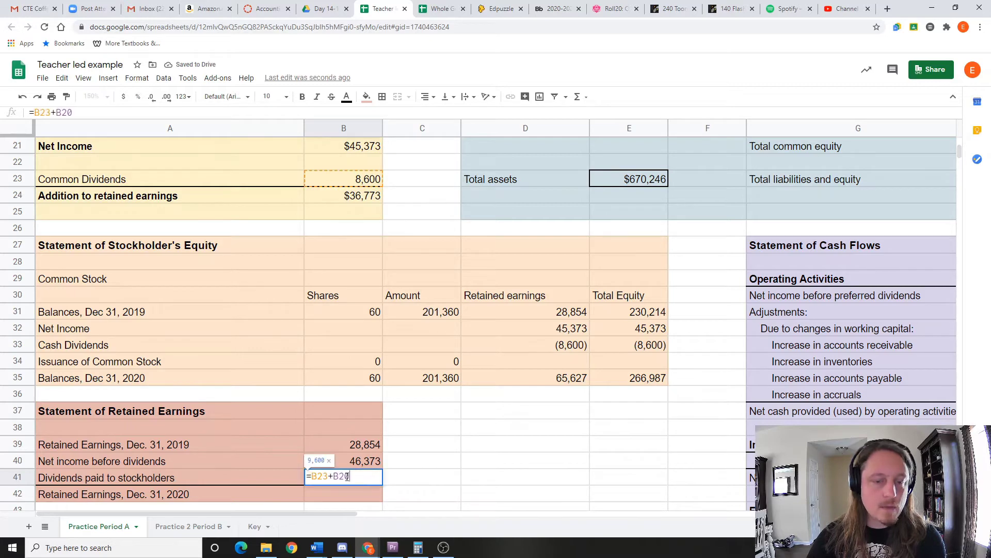
{"action": "left_click", "coordinate": [313, 475]}
{"action": "type", "text": "-"}
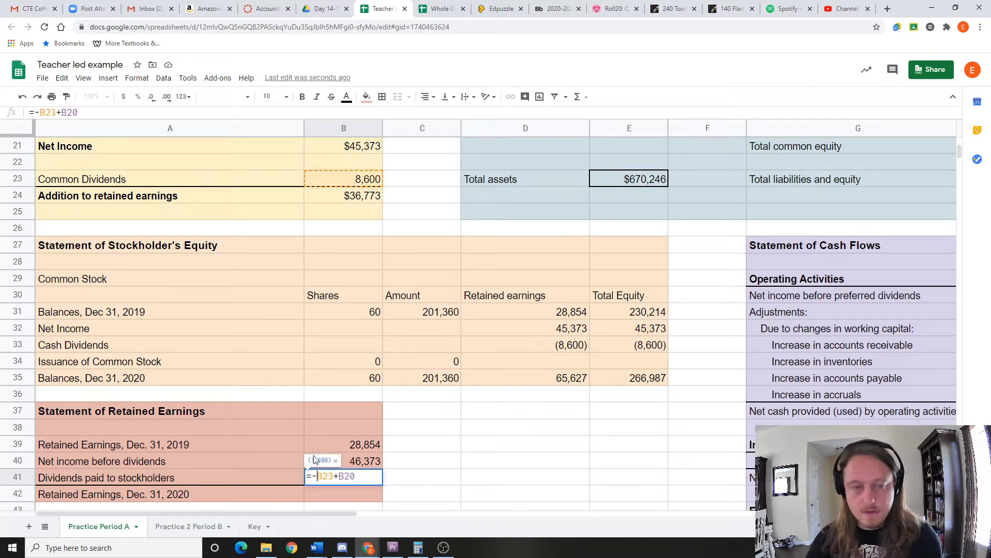
{"action": "key", "text": "Return"}
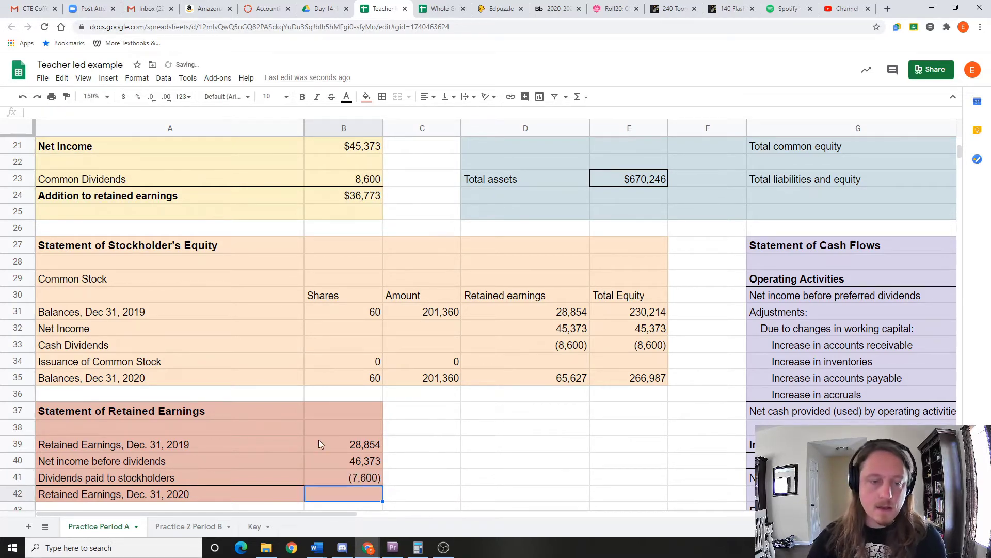
- Wrap the sum in parentheses so B41 reads =-(B23+B20), showing (9,600)
{"action": "left_click", "coordinate": [375, 482]}
{"action": "double_click", "coordinate": [375, 481]}
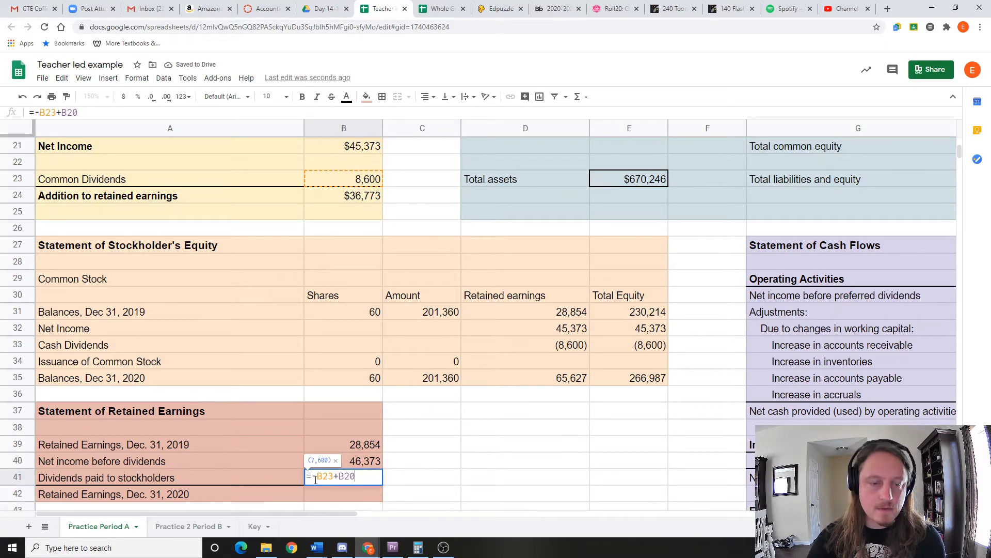
{"action": "left_click", "coordinate": [315, 479]}
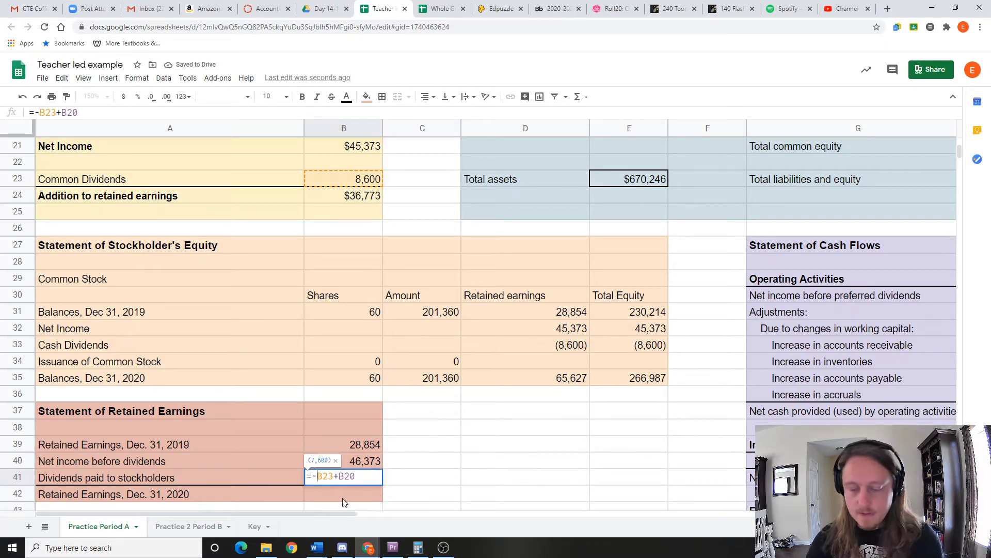
{"action": "type", "text": "("}
{"action": "left_click", "coordinate": [369, 481]}
{"action": "type", "text": ")"}
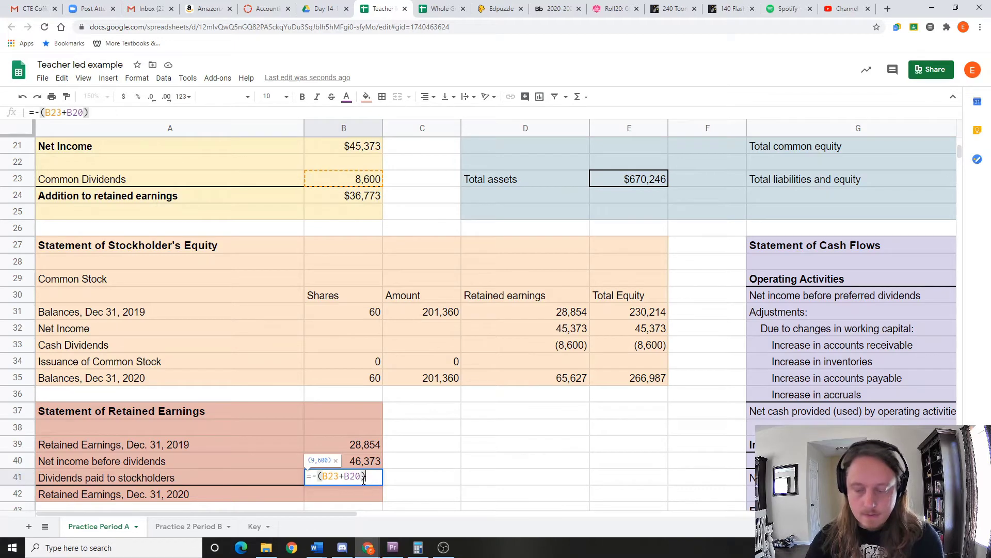
{"action": "key", "text": "Return"}
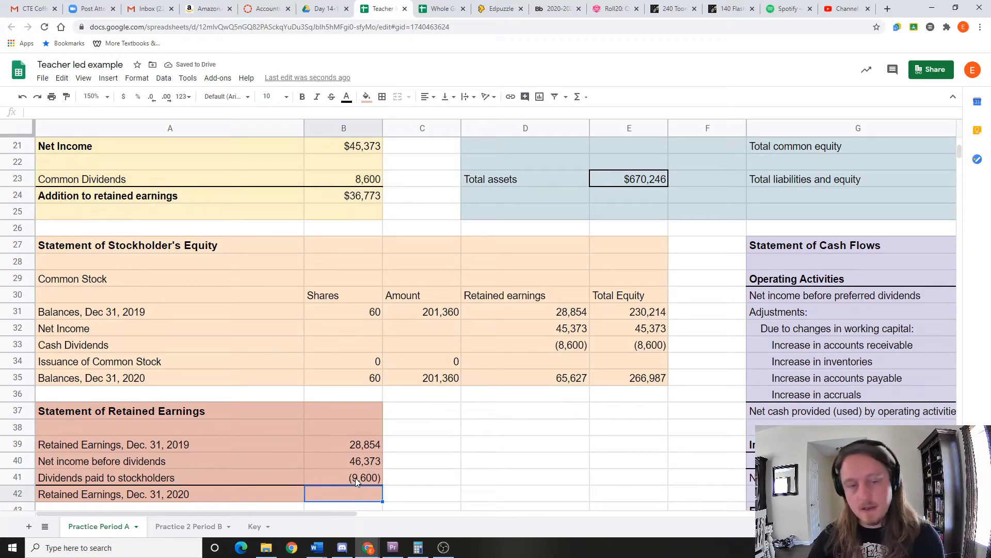
{"action": "scroll", "coordinate": [355, 478], "scroll_direction": "down", "scroll_amount": 1}
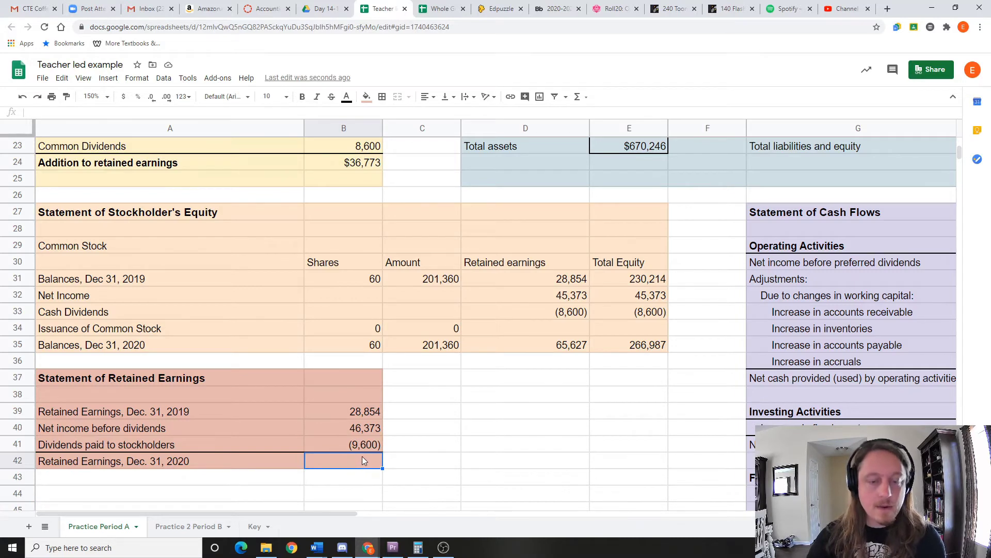
- Enter =sum(B39:B41) in B42 for an ending balance of 65,627
{"action": "type", "text": "=sum"}
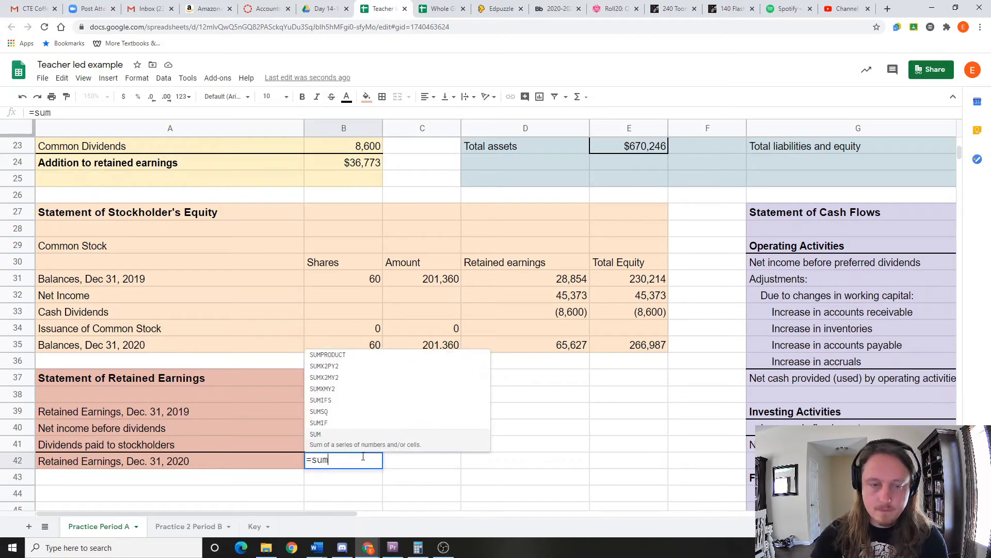
{"action": "type", "text": "("}
{"action": "left_click_drag", "start_coordinate": [361, 412], "coordinate": [367, 446]}
{"action": "key", "text": "Return"}
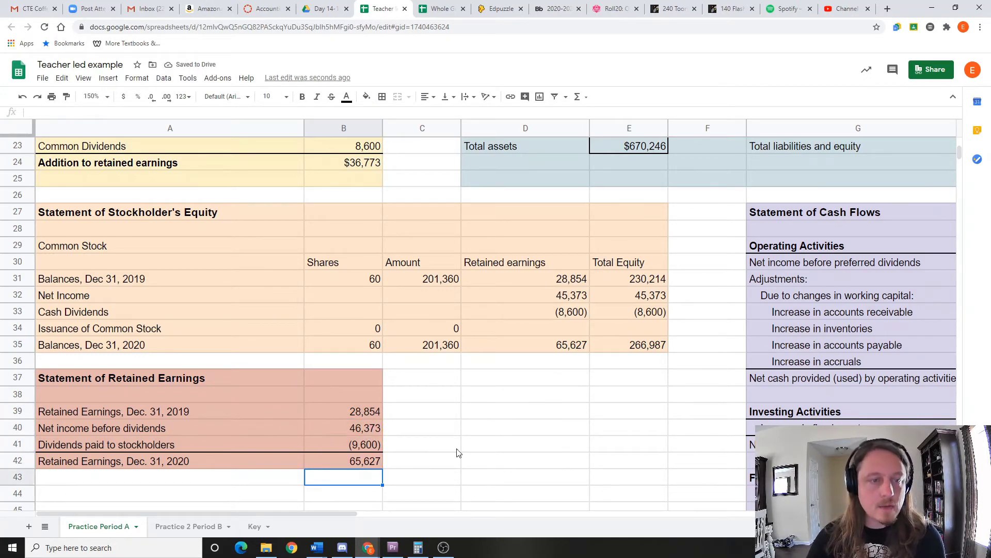
- Compare B42's 65,627 against the equity statement's retained earnings in D35
{"action": "left_click", "coordinate": [551, 354]}
{"action": "left_click", "coordinate": [374, 461]}
{"action": "left_click", "coordinate": [537, 343]}
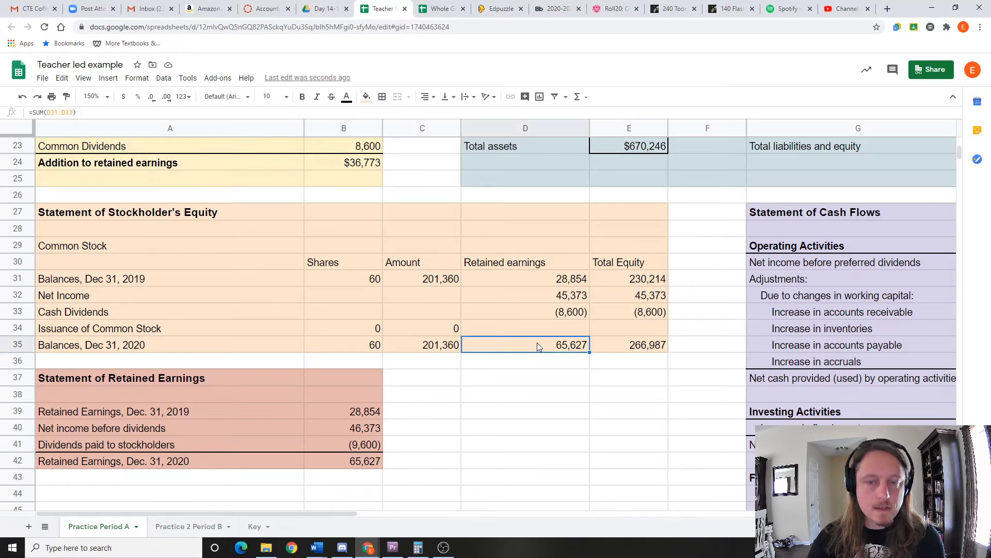
{"action": "left_click", "coordinate": [367, 464]}
{"action": "left_click", "coordinate": [537, 347]}
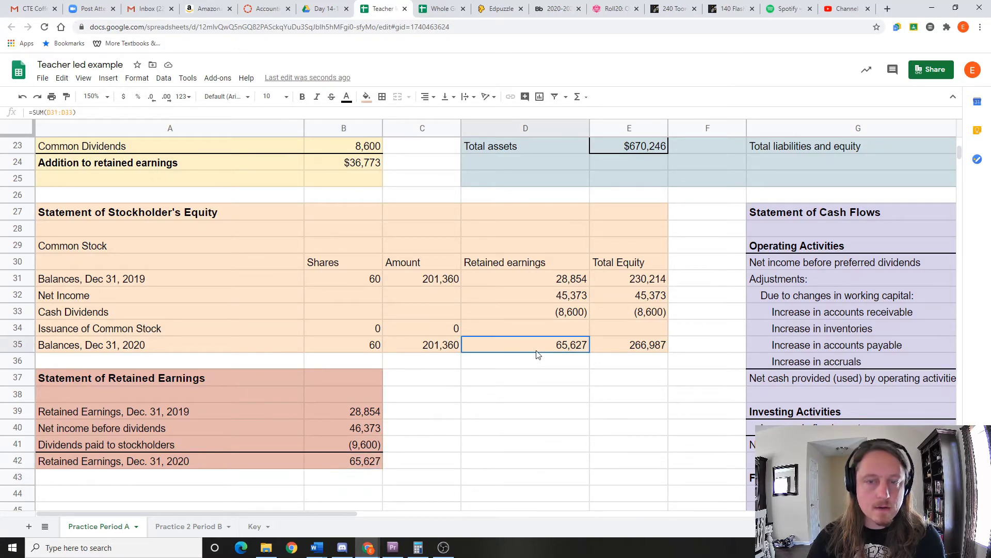
{"action": "left_click", "coordinate": [373, 463]}
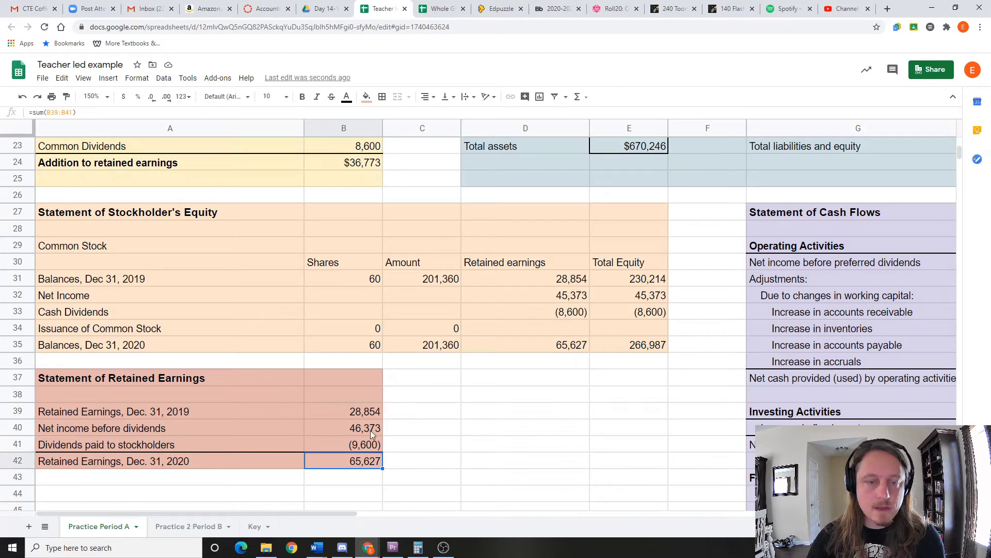
{"action": "left_click", "coordinate": [558, 347]}
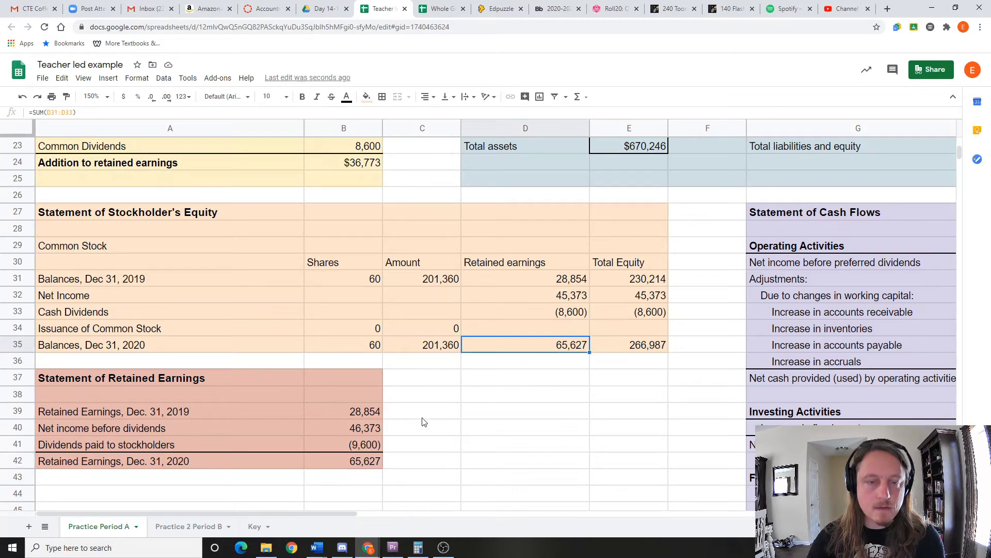
{"action": "left_click", "coordinate": [377, 459]}
{"action": "left_click", "coordinate": [537, 351]}
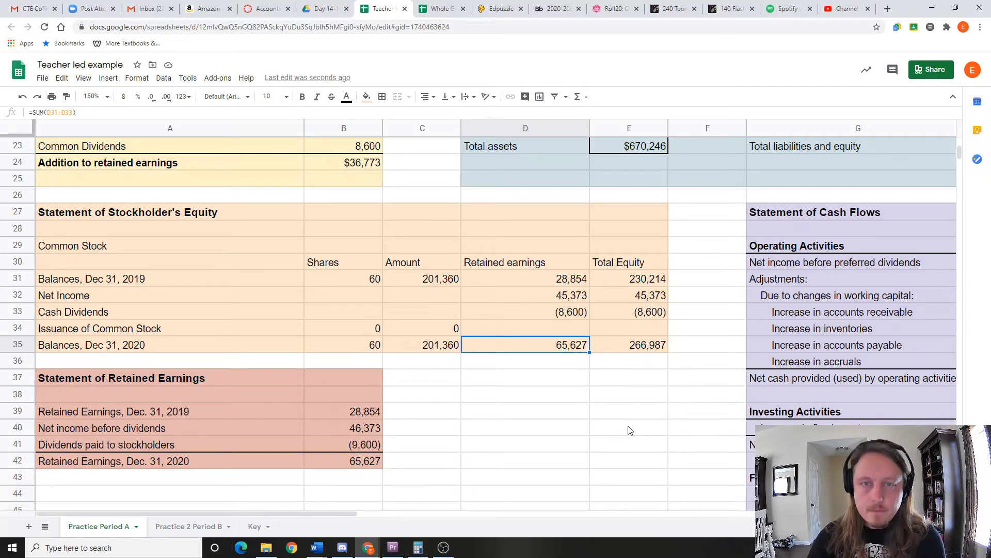
{"action": "left_click", "coordinate": [440, 15]}
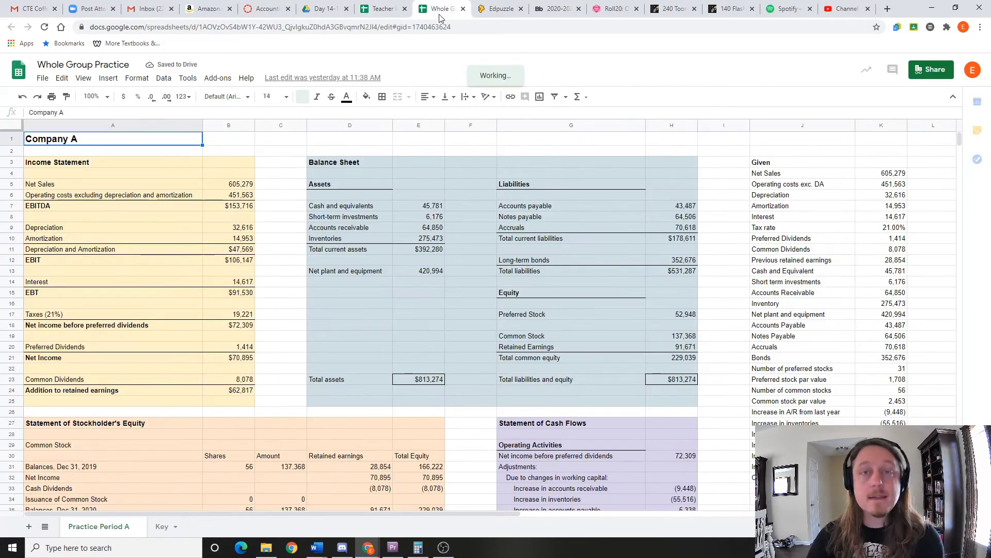
- Zoom Whole Group Practice to 150% and bring its Statement of Retained Earnings into view
{"action": "scroll", "coordinate": [319, 359], "scroll_direction": "down", "scroll_amount": 2}
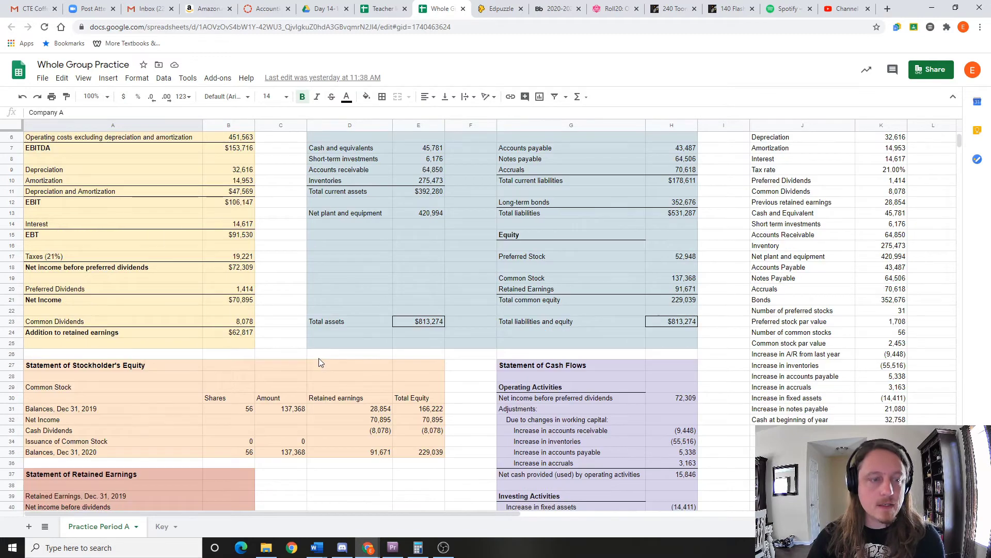
{"action": "scroll", "coordinate": [318, 358], "scroll_direction": "down", "scroll_amount": 4}
{"action": "left_click", "coordinate": [83, 78]}
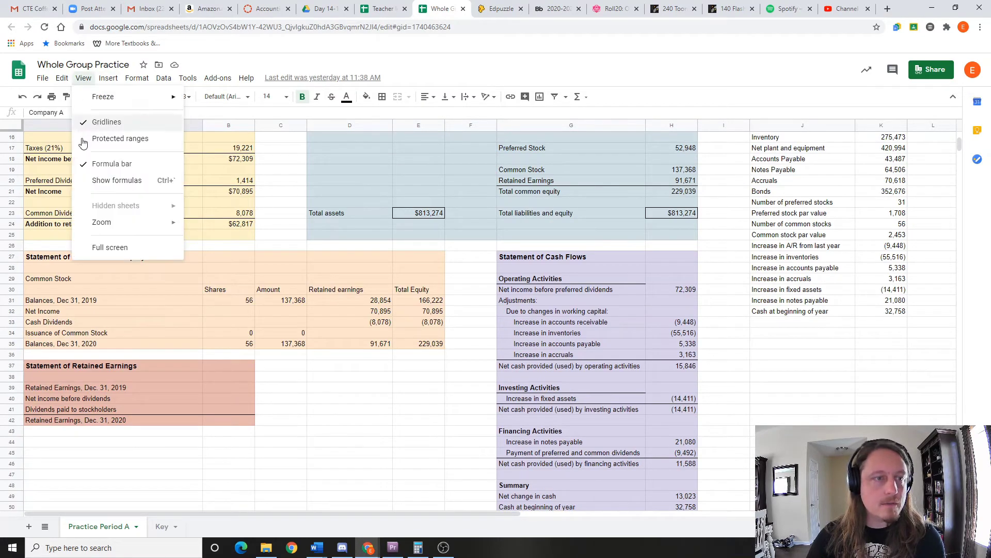
{"action": "mouse_move", "coordinate": [114, 223]}
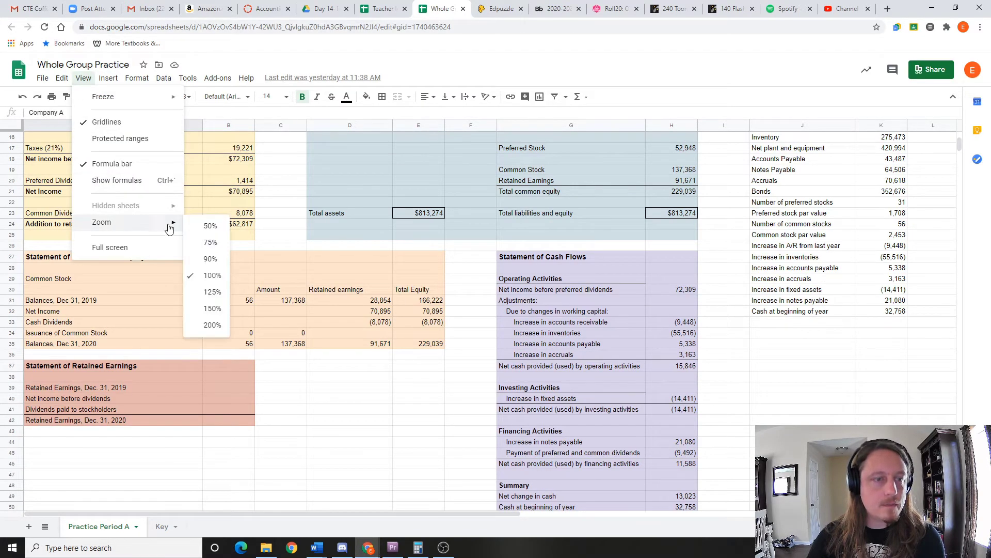
{"action": "left_click", "coordinate": [229, 316]}
{"action": "scroll", "coordinate": [228, 336], "scroll_direction": "down", "scroll_amount": 5}
{"action": "scroll", "coordinate": [229, 336], "scroll_direction": "up", "scroll_amount": 1}
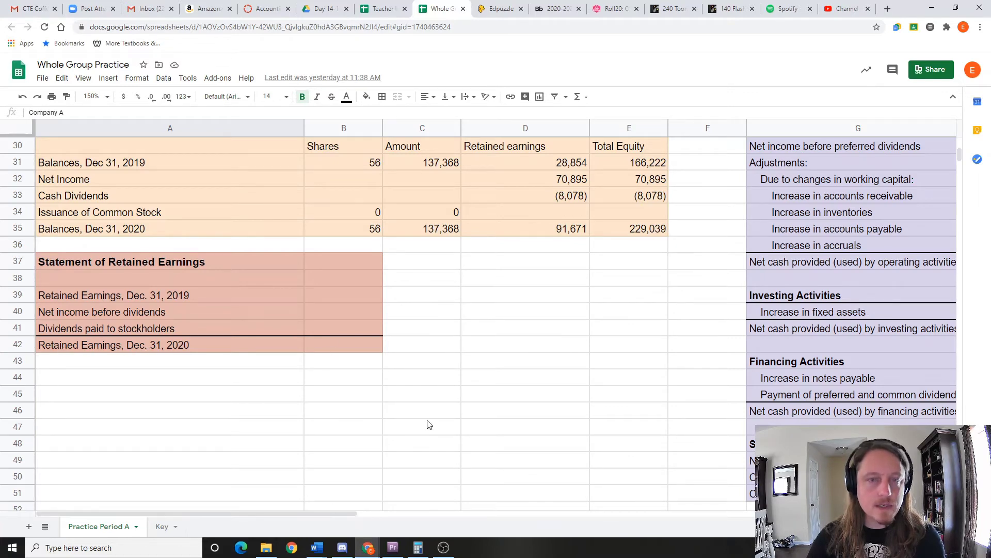
- Link B39 to D31 with =D31 so the beginning balance shows 28,854
{"action": "left_click", "coordinate": [574, 164]}
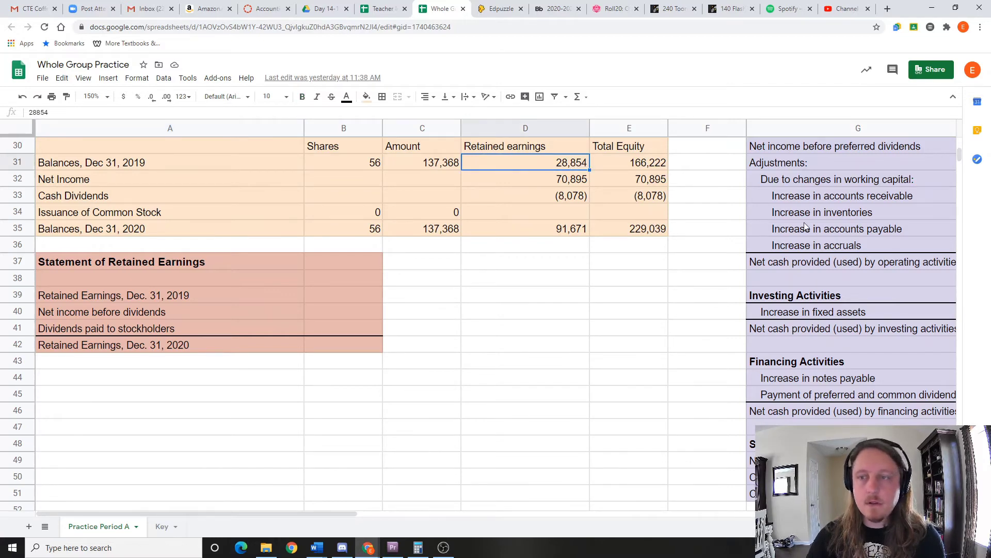
{"action": "scroll", "coordinate": [394, 258], "scroll_direction": "up", "scroll_amount": 2}
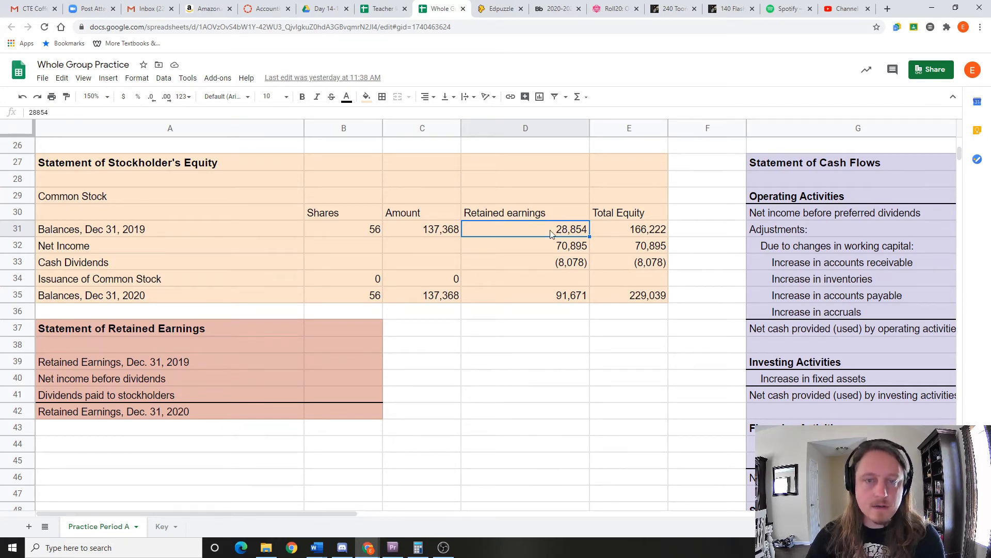
{"action": "left_click", "coordinate": [343, 365]}
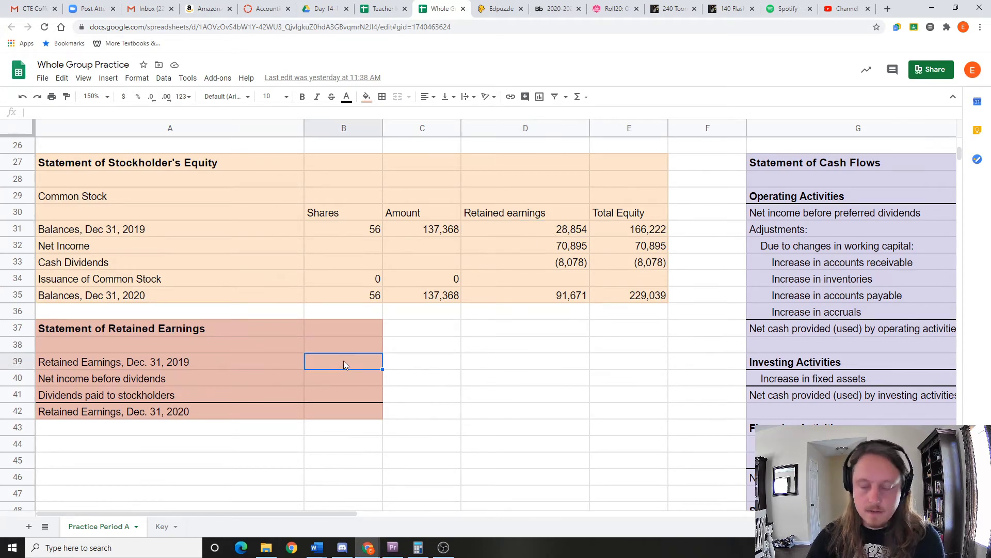
{"action": "type", "text": "="}
{"action": "left_click", "coordinate": [532, 228]}
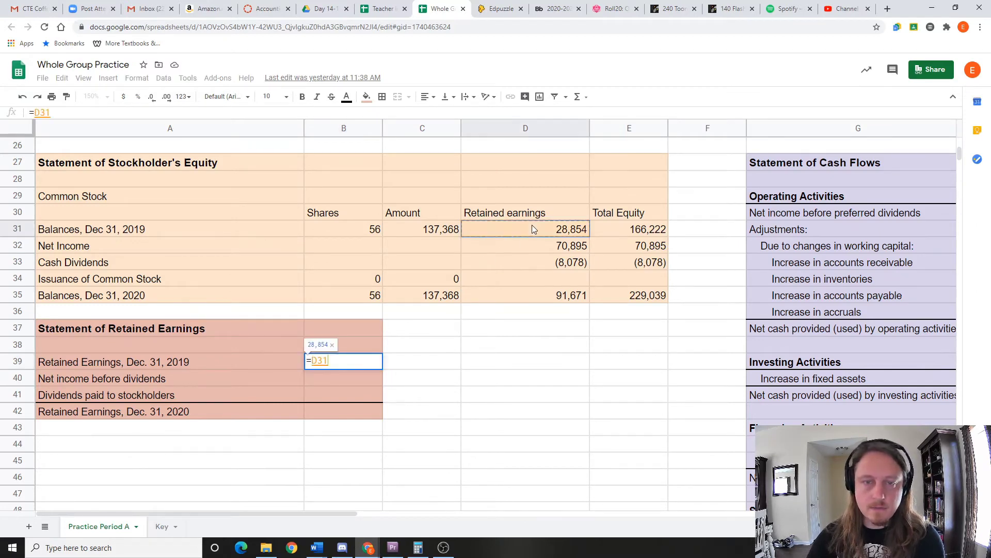
{"action": "key", "text": "Return"}
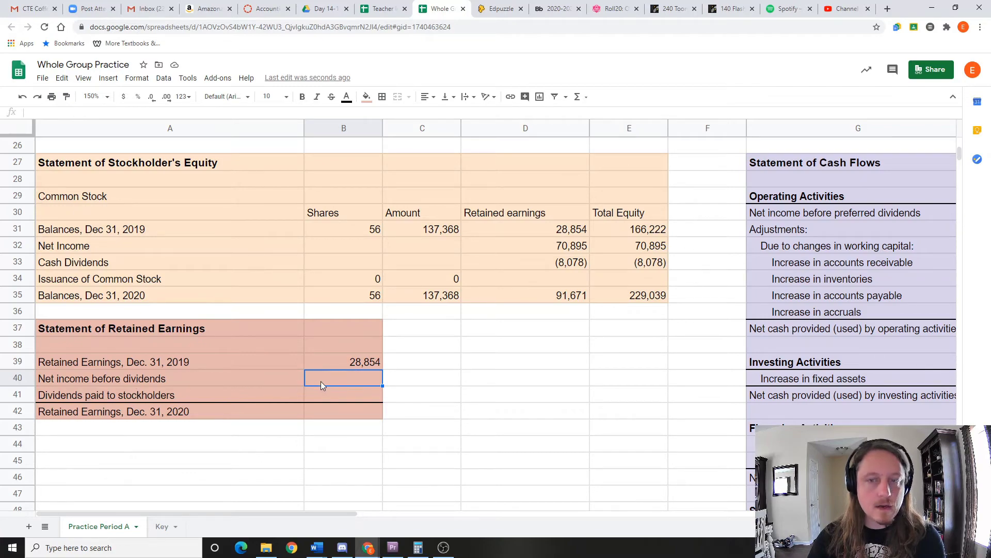
{"action": "scroll", "coordinate": [321, 381], "scroll_direction": "up", "scroll_amount": 3}
{"action": "scroll", "coordinate": [591, 313], "scroll_direction": "down", "scroll_amount": 2}
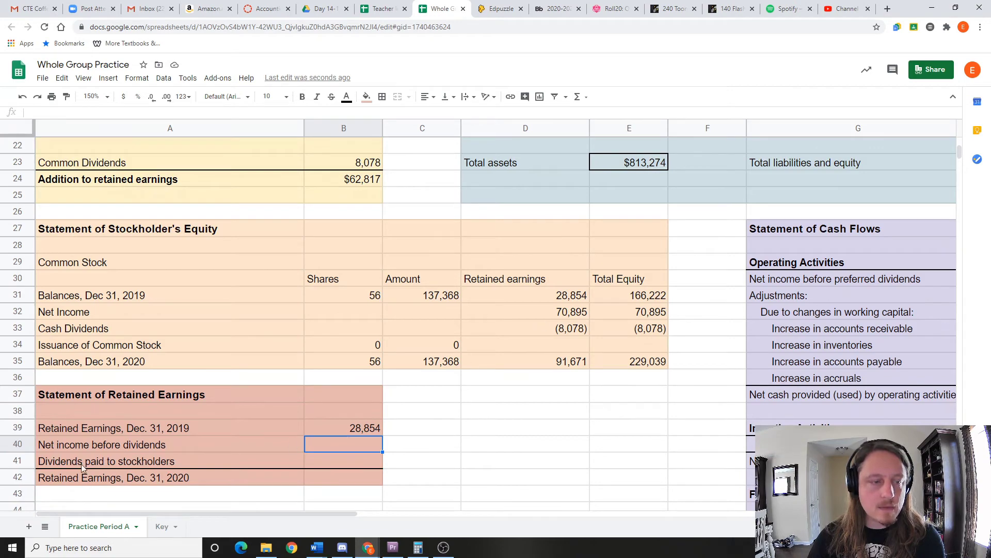
{"action": "scroll", "coordinate": [195, 447], "scroll_direction": "up", "scroll_amount": 3}
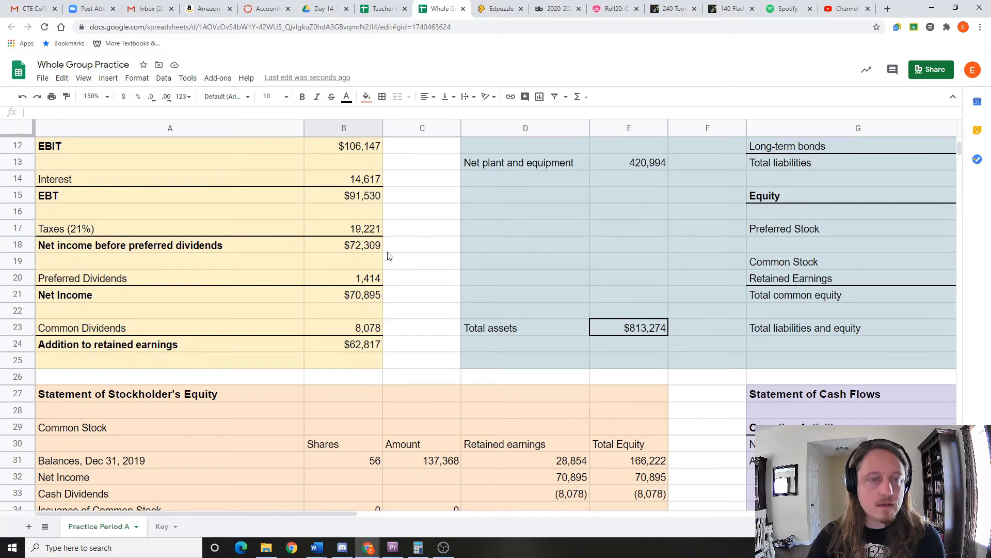
{"action": "scroll", "coordinate": [382, 270], "scroll_direction": "down", "scroll_amount": 1}
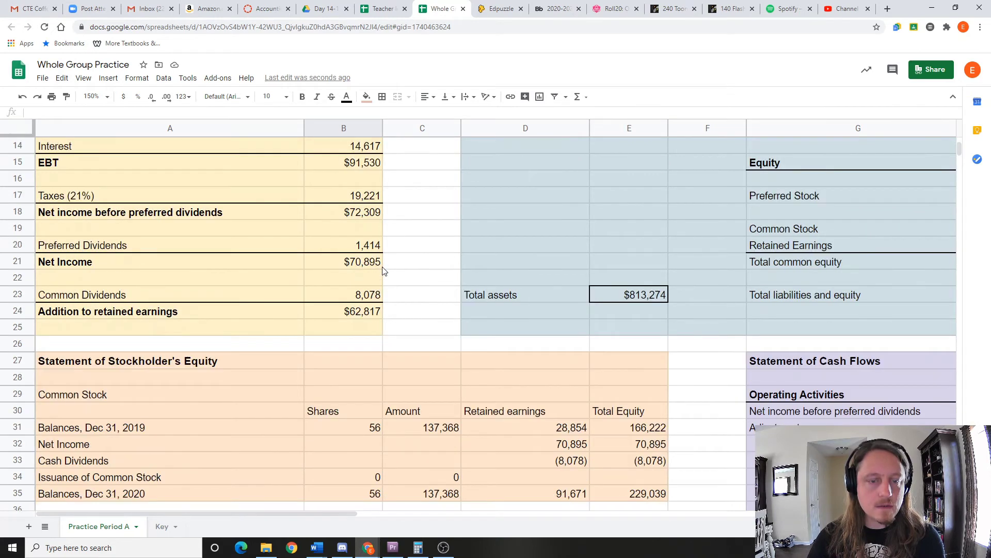
{"action": "scroll", "coordinate": [383, 270], "scroll_direction": "down", "scroll_amount": 1}
- Enter =B18 in B40 for net income before dividends of 72,309
{"action": "type", "text": "="}
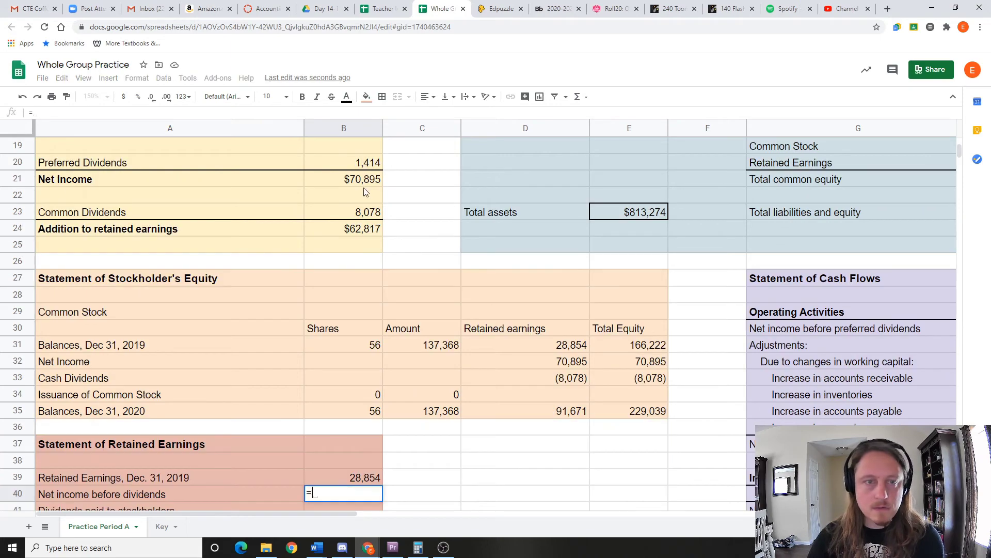
{"action": "scroll", "coordinate": [364, 193], "scroll_direction": "up", "scroll_amount": 2}
{"action": "left_click", "coordinate": [365, 201]}
{"action": "key", "text": "Return"}
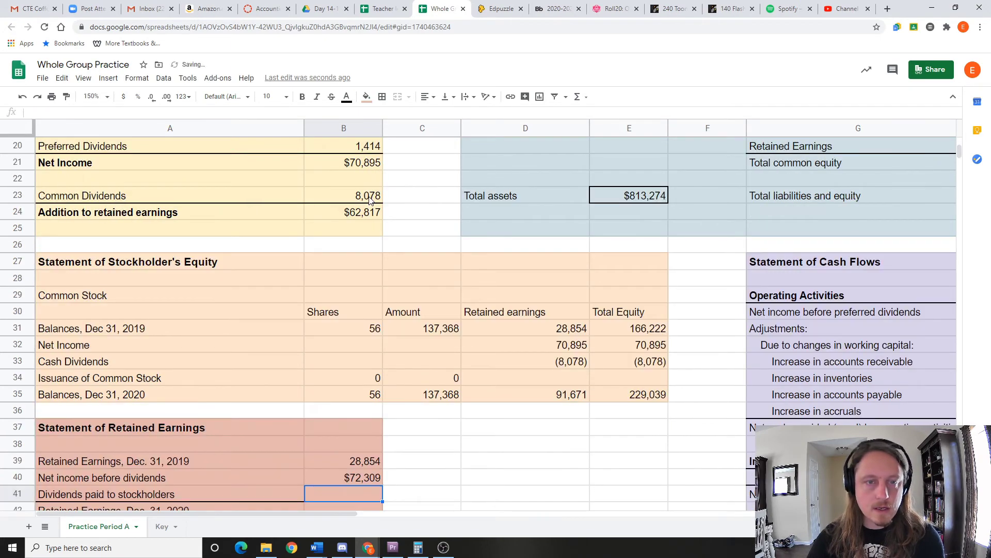
{"action": "scroll", "coordinate": [392, 365], "scroll_direction": "down", "scroll_amount": 1}
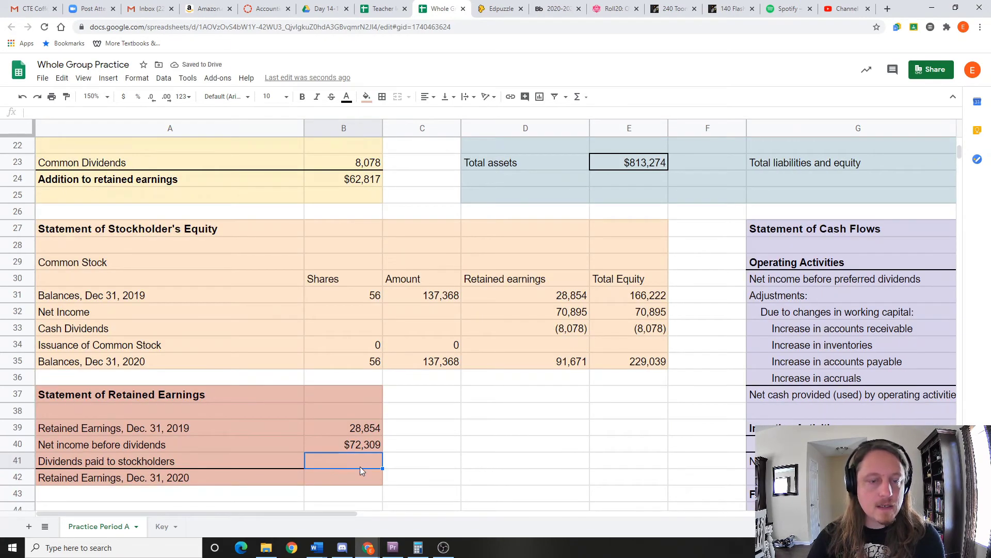
- Enter dividends paid in B41 as =-(B23+B20), showing (9,492)
{"action": "type", "text": "="}
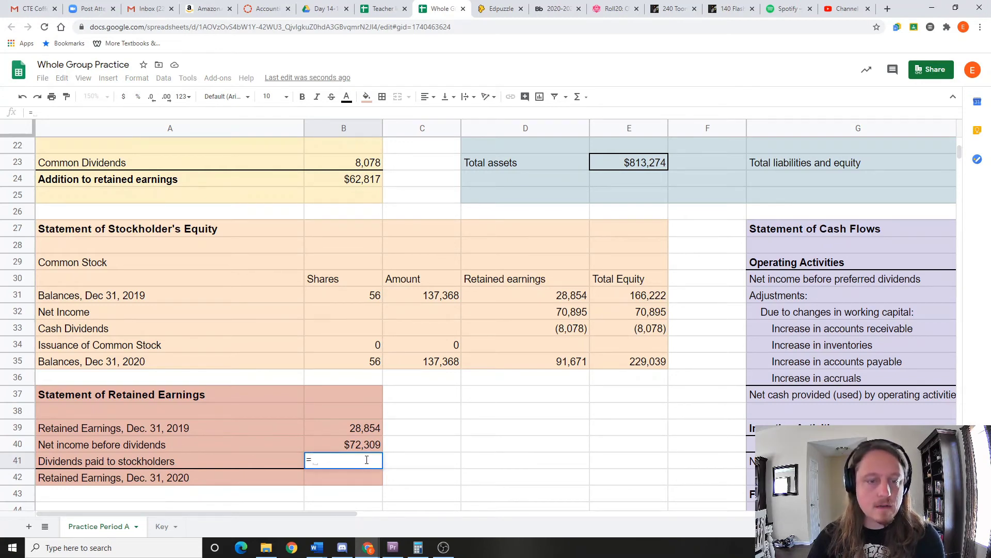
{"action": "left_click", "coordinate": [368, 164]}
{"action": "scroll", "coordinate": [397, 248], "scroll_direction": "up", "scroll_amount": 2}
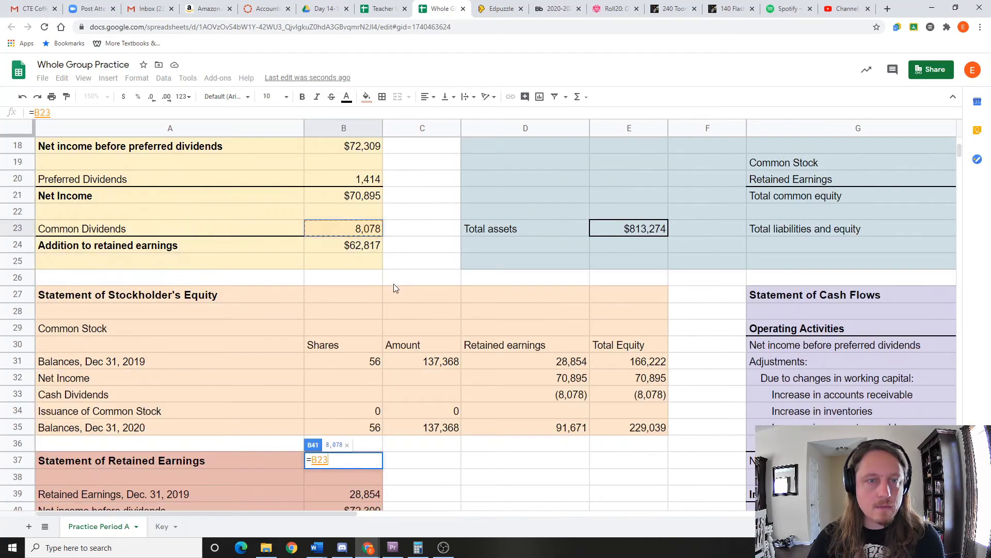
{"action": "type", "text": "+"}
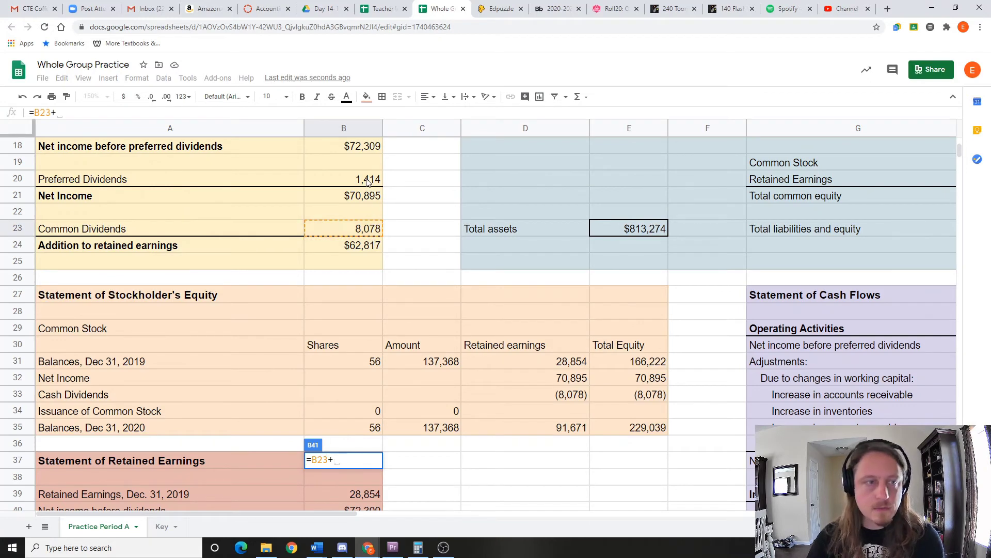
{"action": "left_click", "coordinate": [367, 180]}
{"action": "key", "text": "Return"}
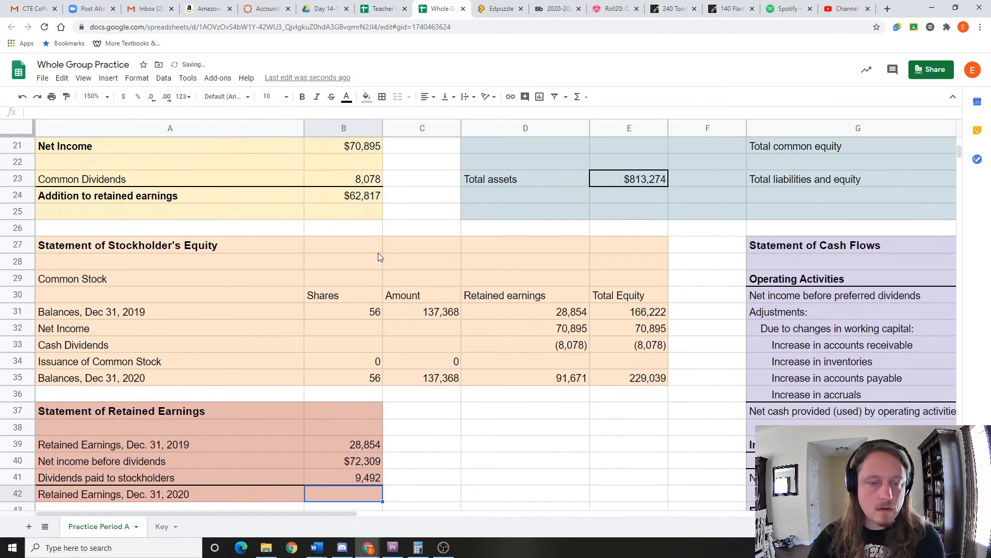
{"action": "left_click", "coordinate": [370, 480]}
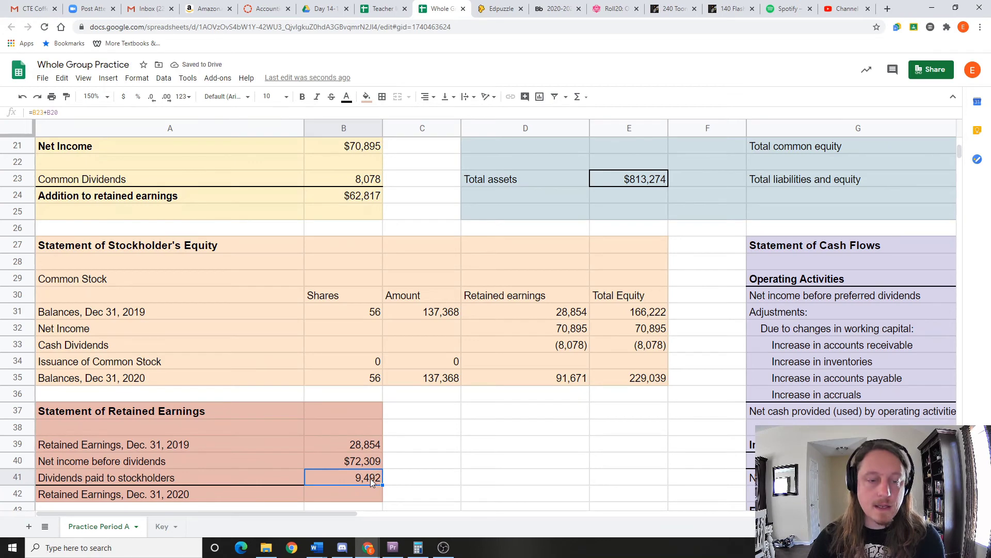
{"action": "double_click", "coordinate": [370, 478]}
{"action": "left_click", "coordinate": [312, 475]}
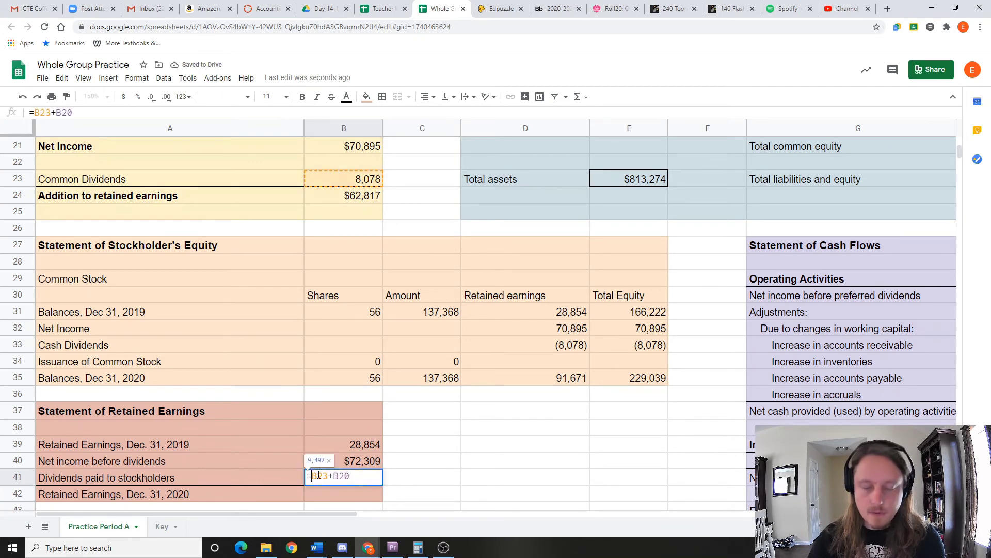
{"action": "type", "text": "-("}
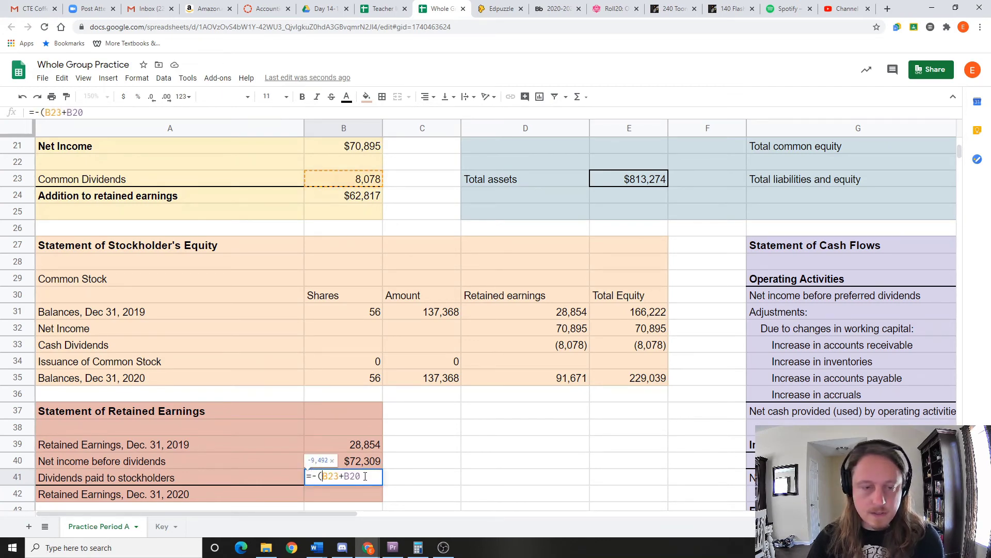
{"action": "type", "text": ")"}
{"action": "key", "text": "Return"}
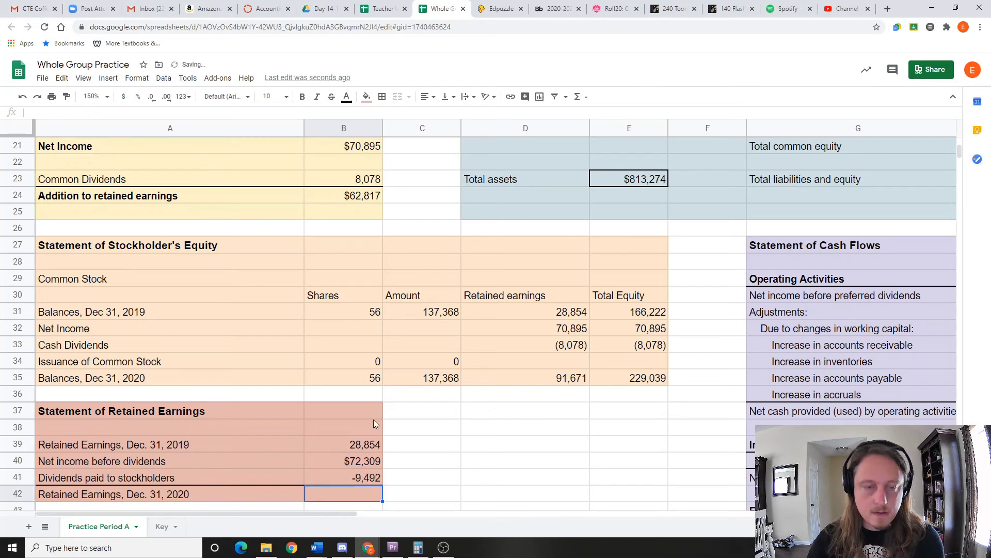
{"action": "left_click", "coordinate": [364, 479]}
- Format B39:B41 as Financial with no decimal places
{"action": "left_click_drag", "start_coordinate": [367, 444], "coordinate": [366, 478]}
{"action": "left_click", "coordinate": [188, 101]}
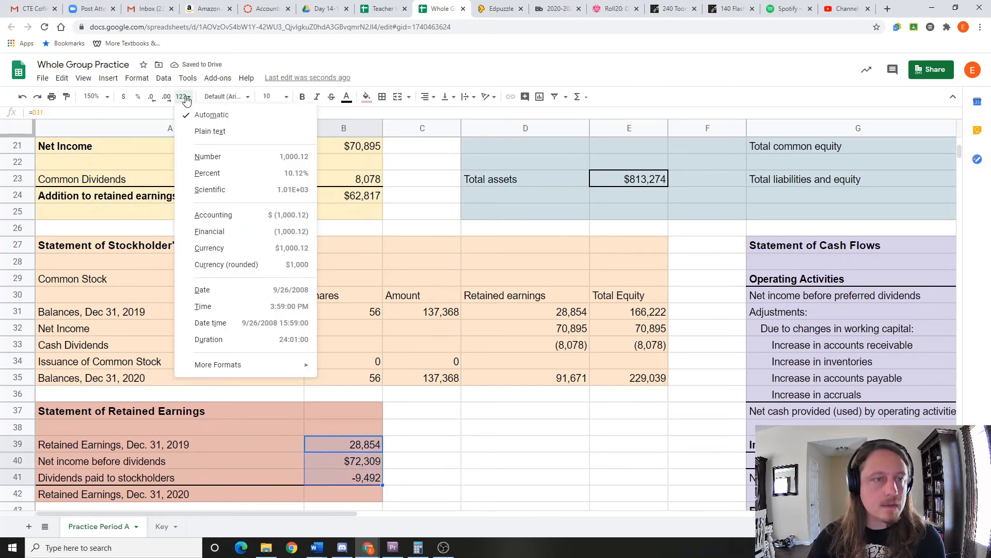
{"action": "left_click", "coordinate": [234, 231]}
{"action": "left_click", "coordinate": [152, 98]}
{"action": "left_click", "coordinate": [151, 98]}
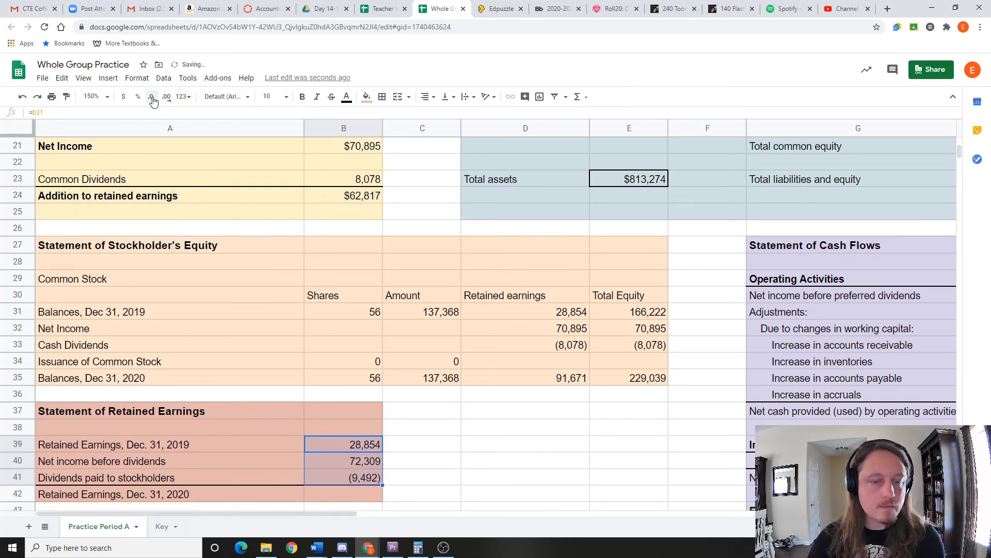
{"action": "scroll", "coordinate": [379, 428], "scroll_direction": "down", "scroll_amount": 1}
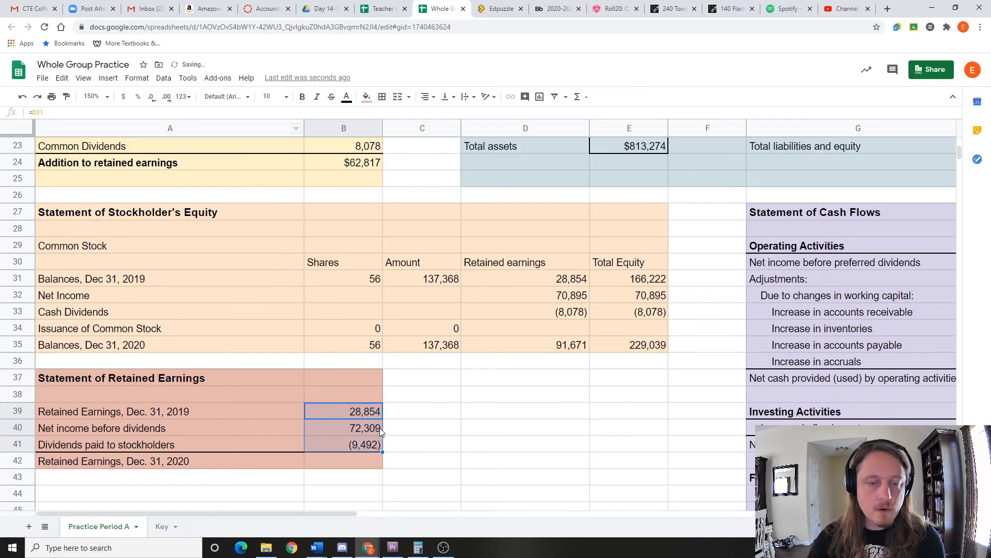
{"action": "left_click", "coordinate": [357, 465]}
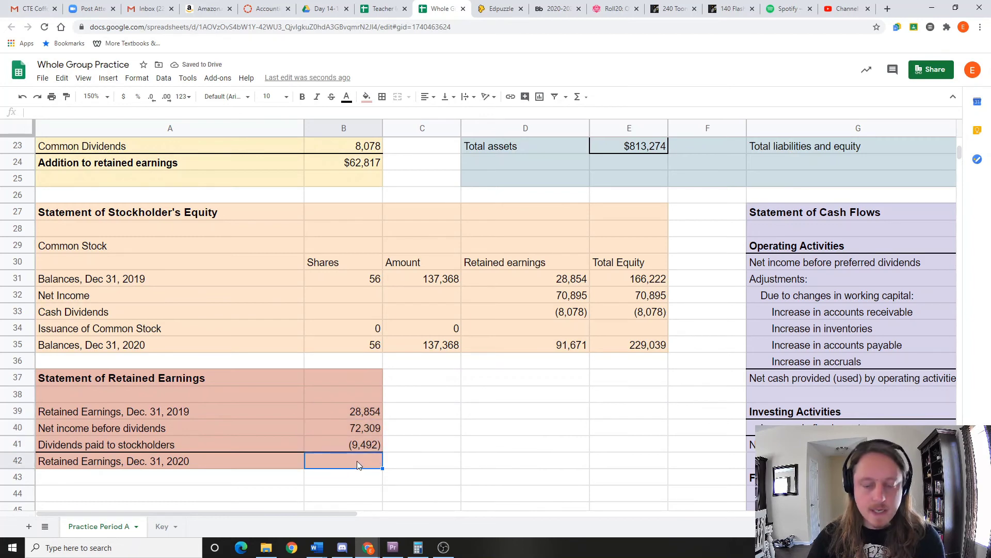
- Enter =sum(B39:B41) in B42 for 91,671 and confirm it matches D35
{"action": "type", "text": "="}
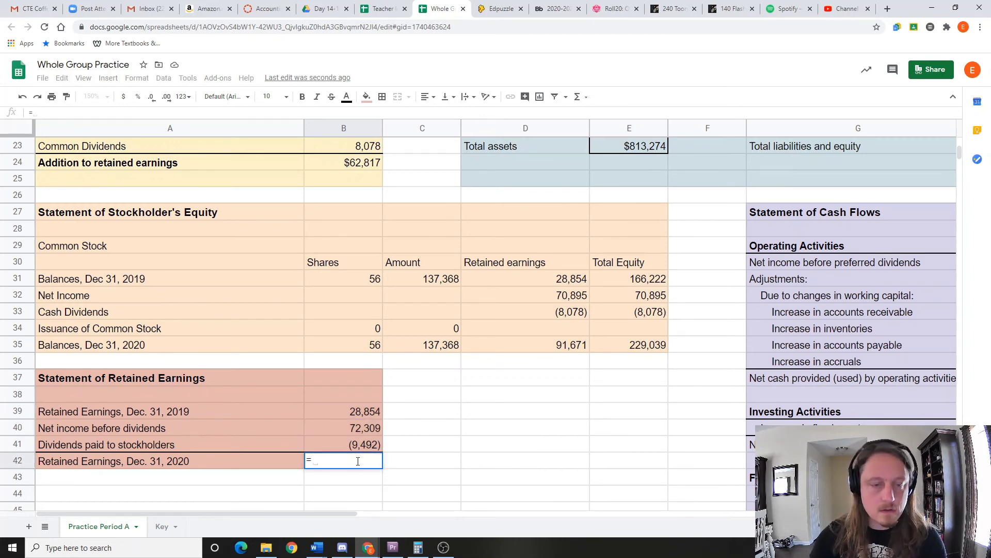
{"action": "type", "text": "sum("}
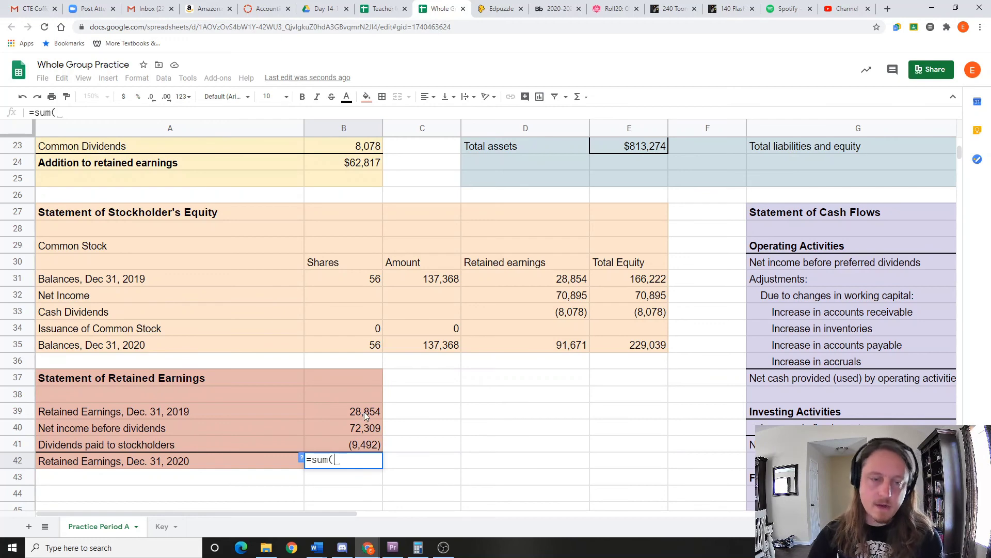
{"action": "left_click_drag", "start_coordinate": [366, 411], "coordinate": [365, 444]}
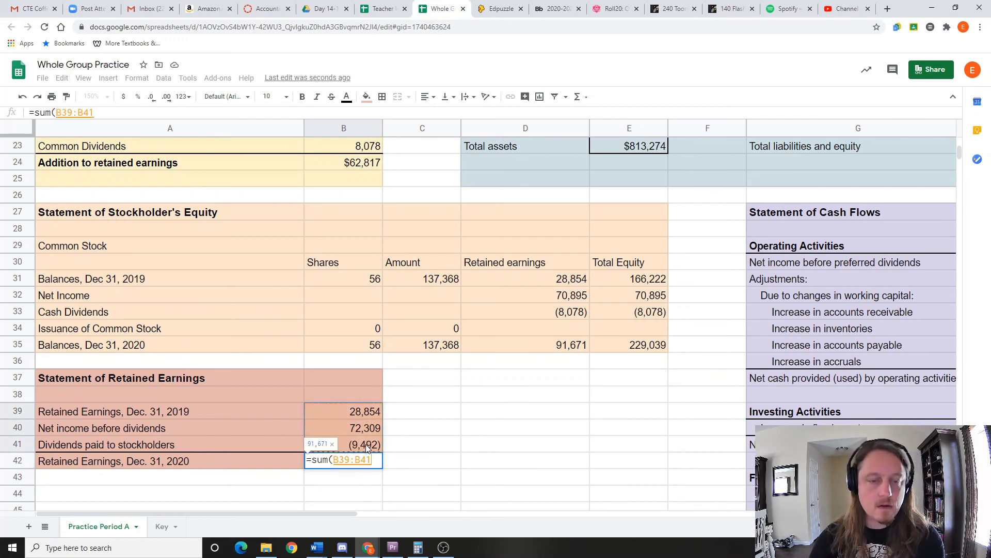
{"action": "key", "text": "Return"}
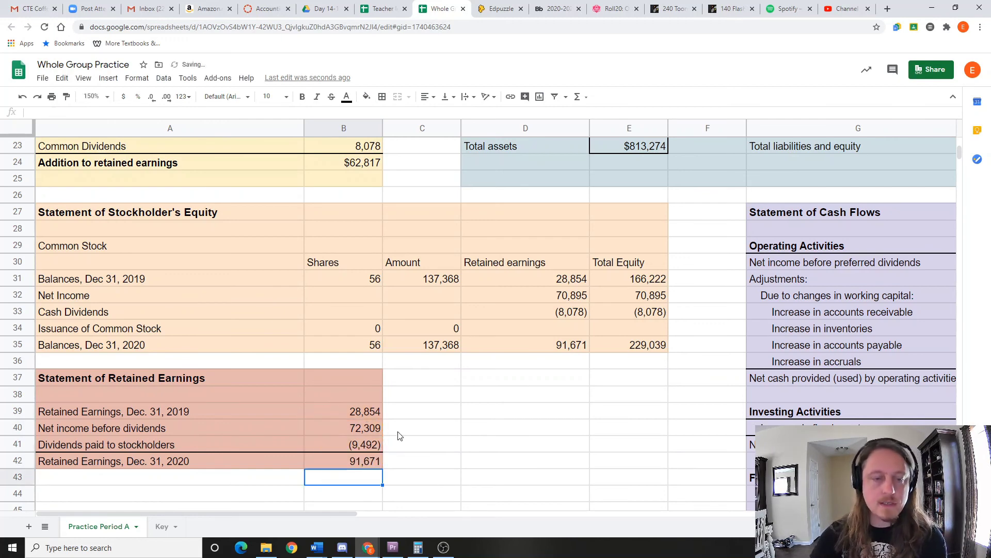
{"action": "left_click", "coordinate": [570, 343]}
{"action": "left_click", "coordinate": [358, 462]}
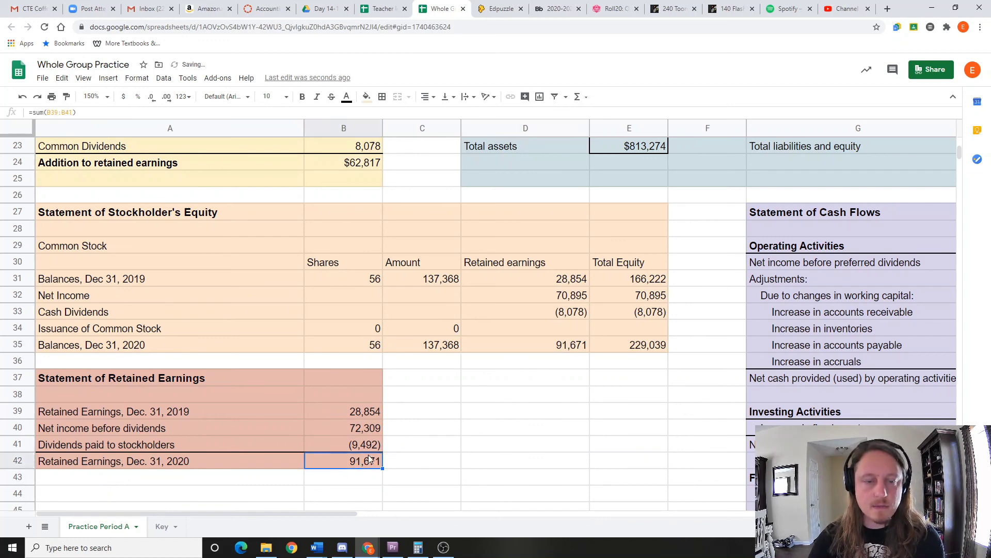
{"action": "left_click", "coordinate": [555, 353]}
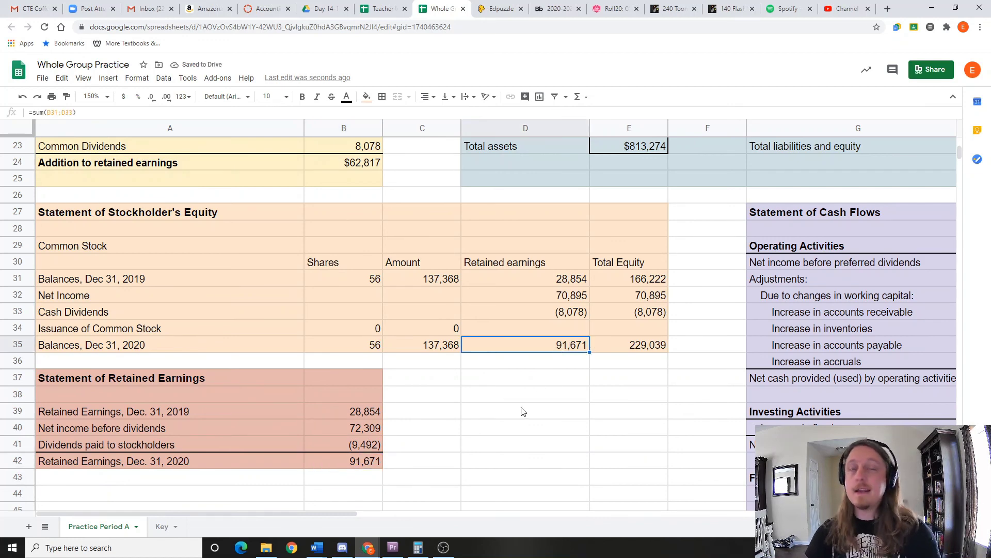